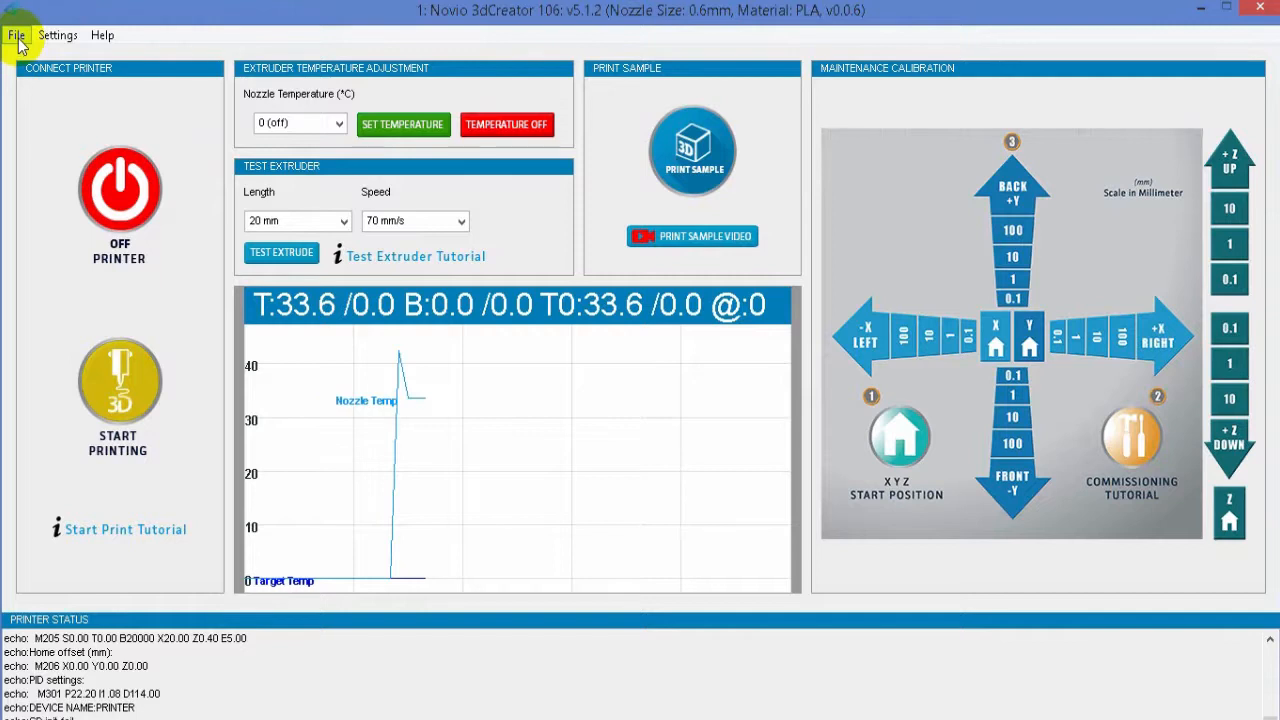
{"action": "mouse_move", "coordinate": [57, 38]}
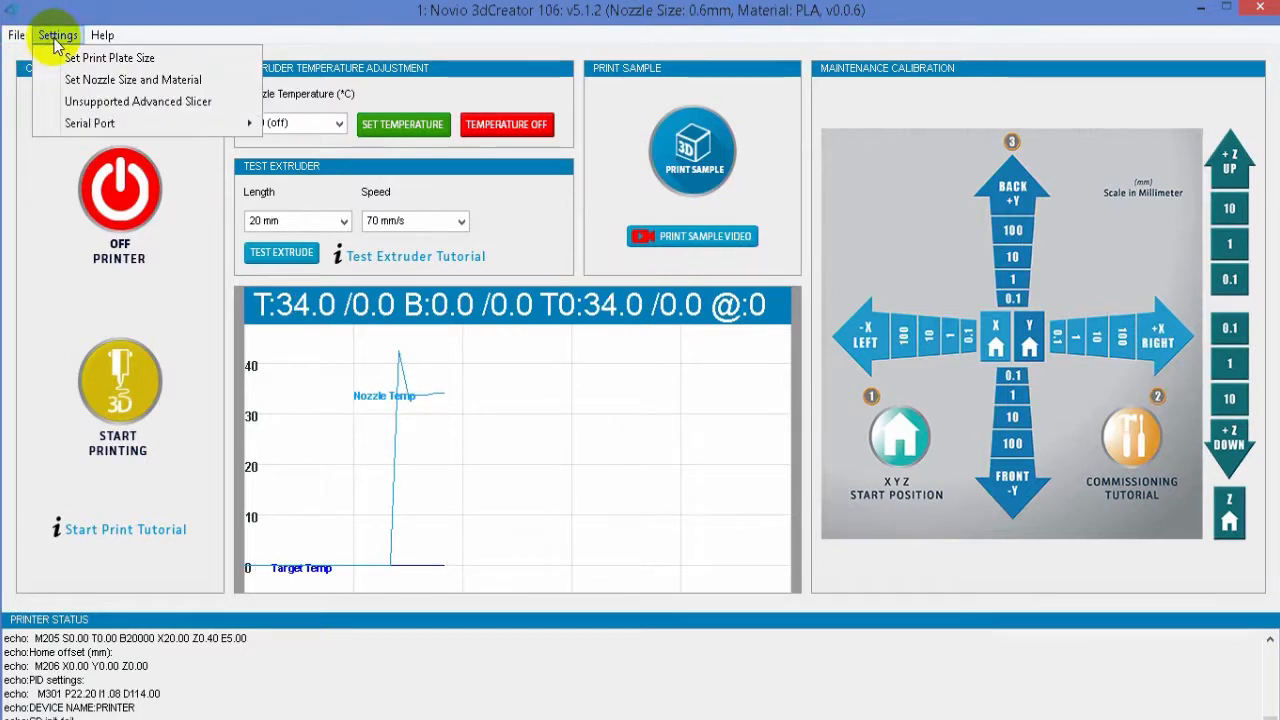
{"action": "mouse_move", "coordinate": [105, 38]}
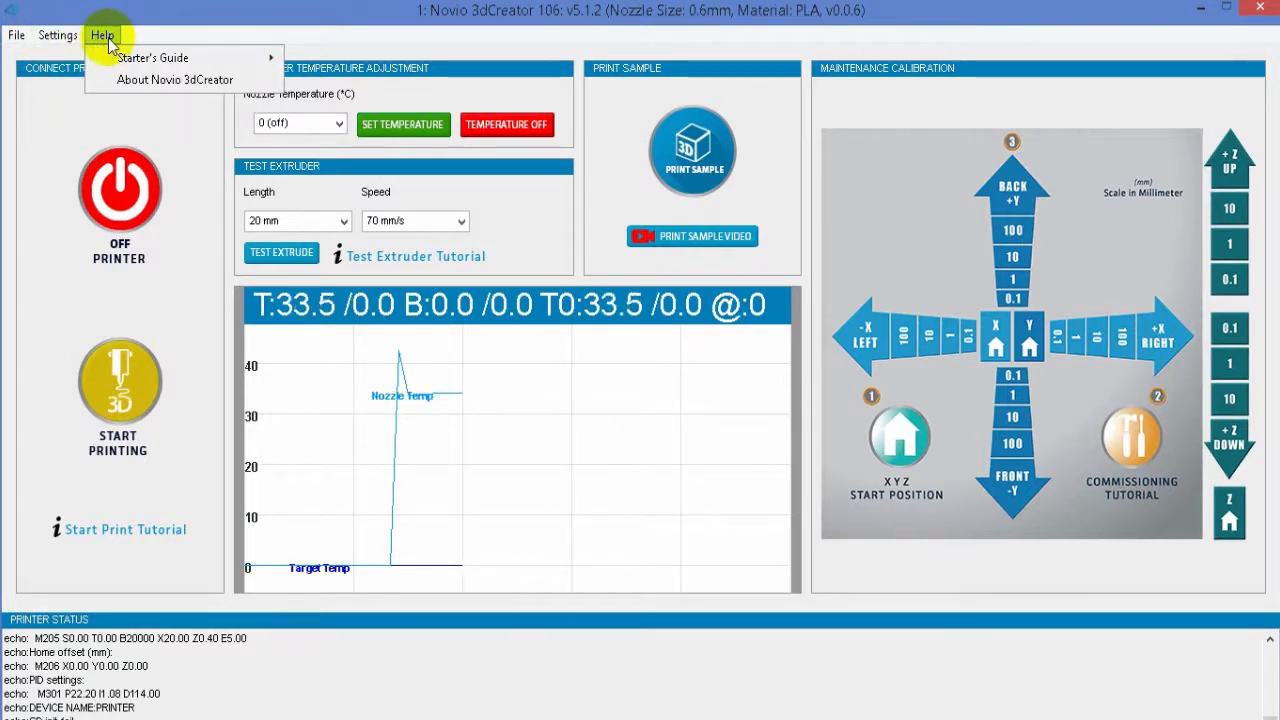
{"action": "mouse_move", "coordinate": [15, 40]}
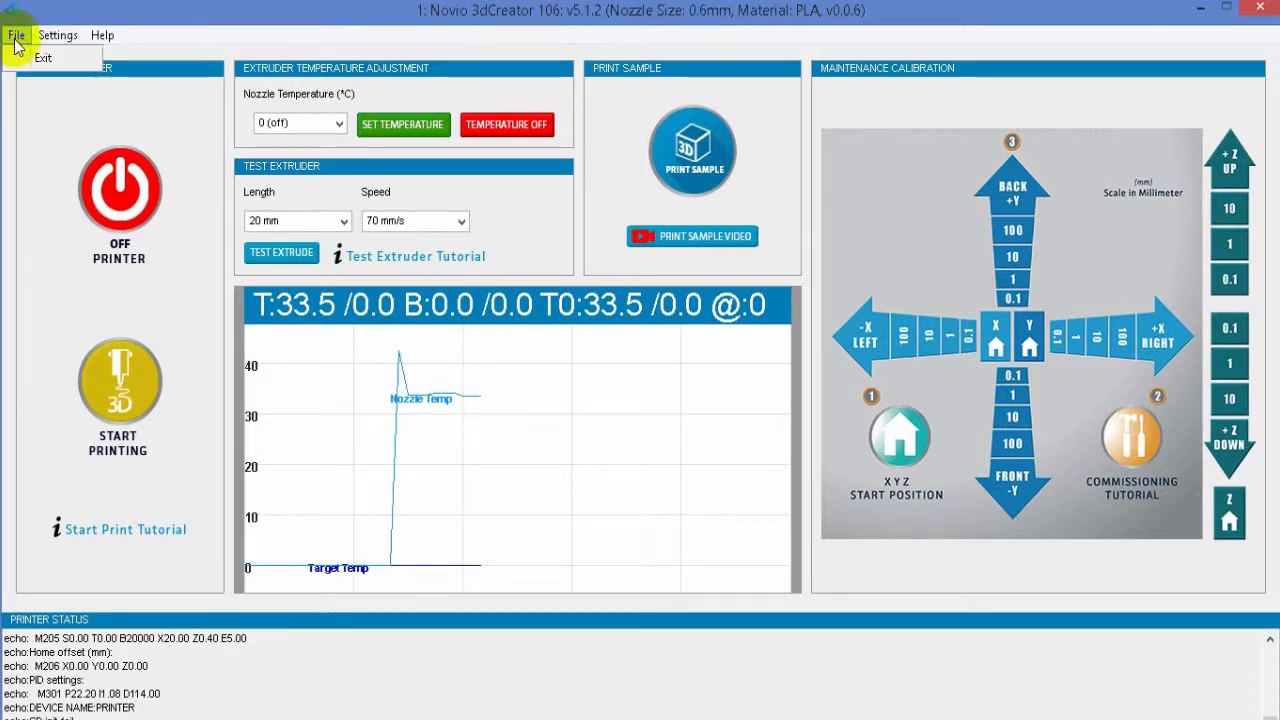
Set the print plate size to 215 width, 215 depth and 200 height.
{"action": "left_click", "coordinate": [57, 36]}
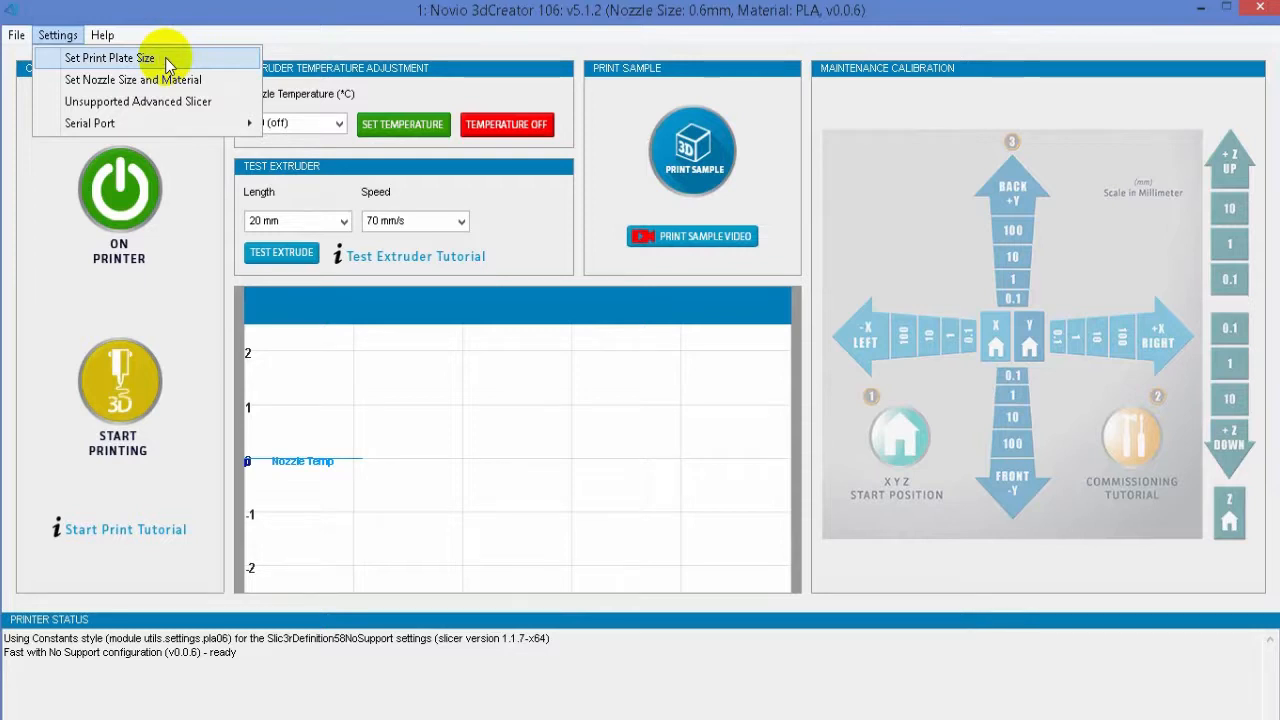
{"action": "left_click", "coordinate": [110, 58]}
{"action": "left_click", "coordinate": [307, 155]}
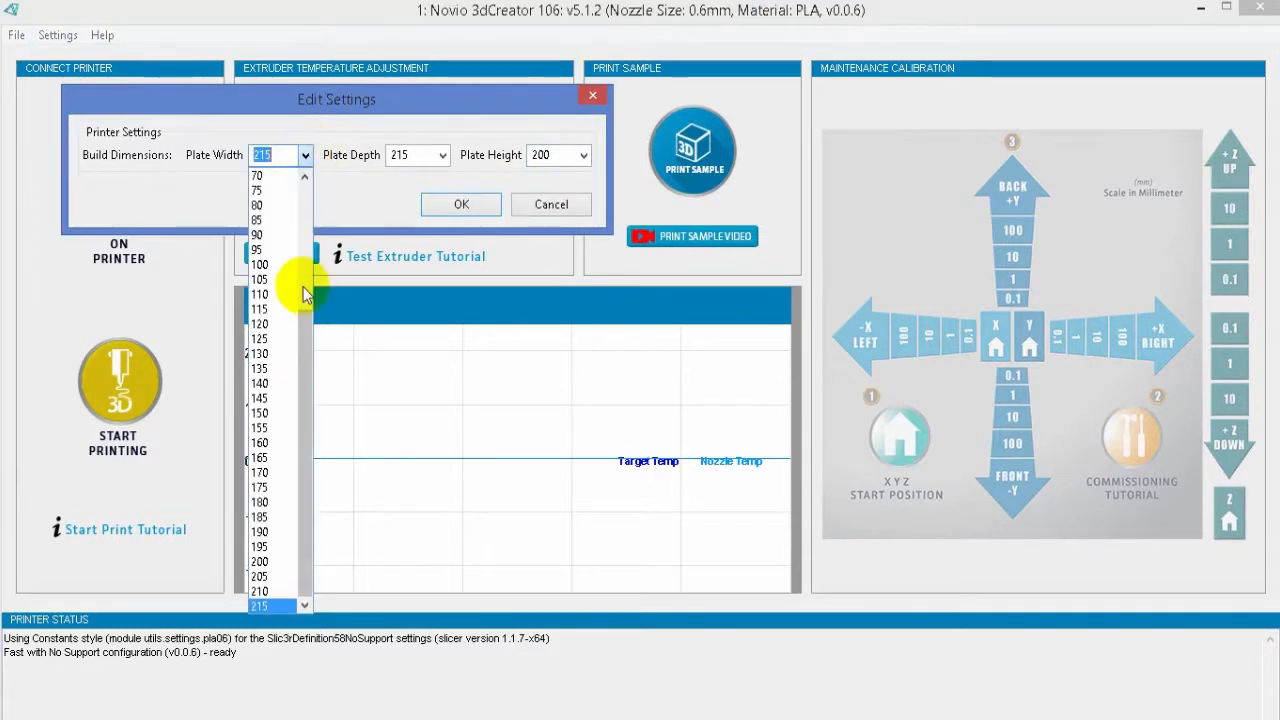
{"action": "left_click", "coordinate": [262, 606]}
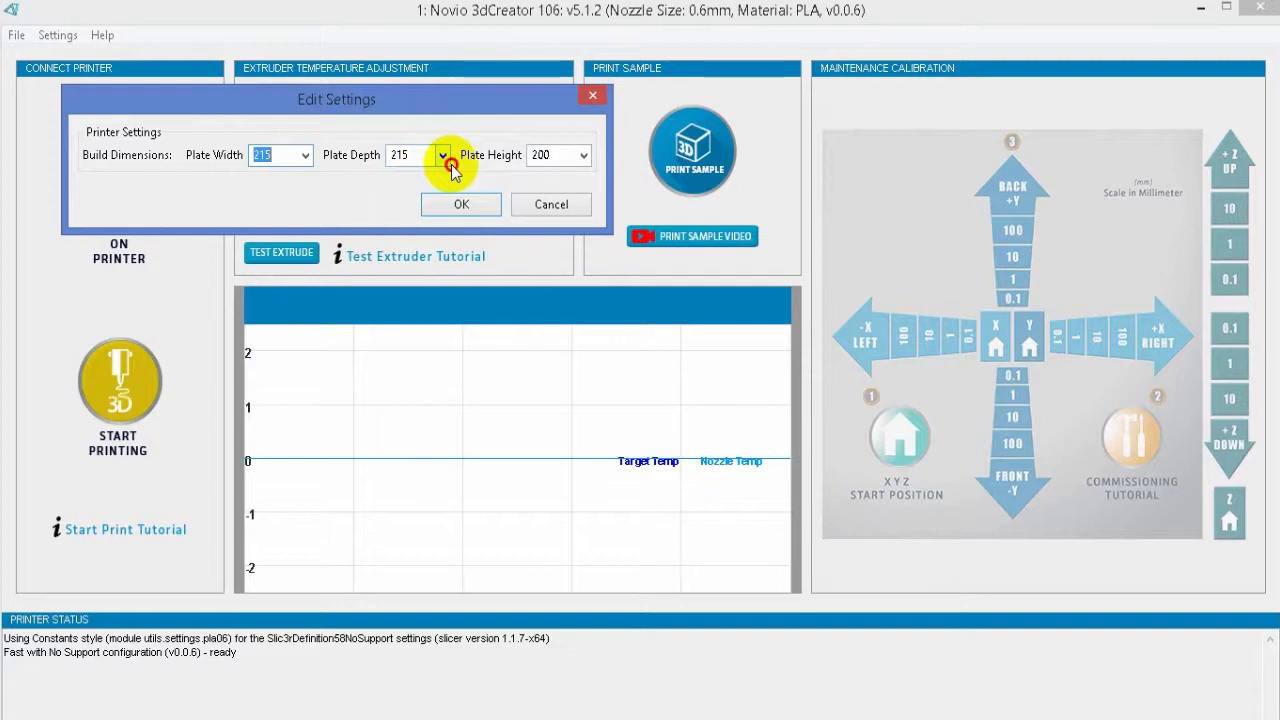
{"action": "left_click", "coordinate": [443, 155]}
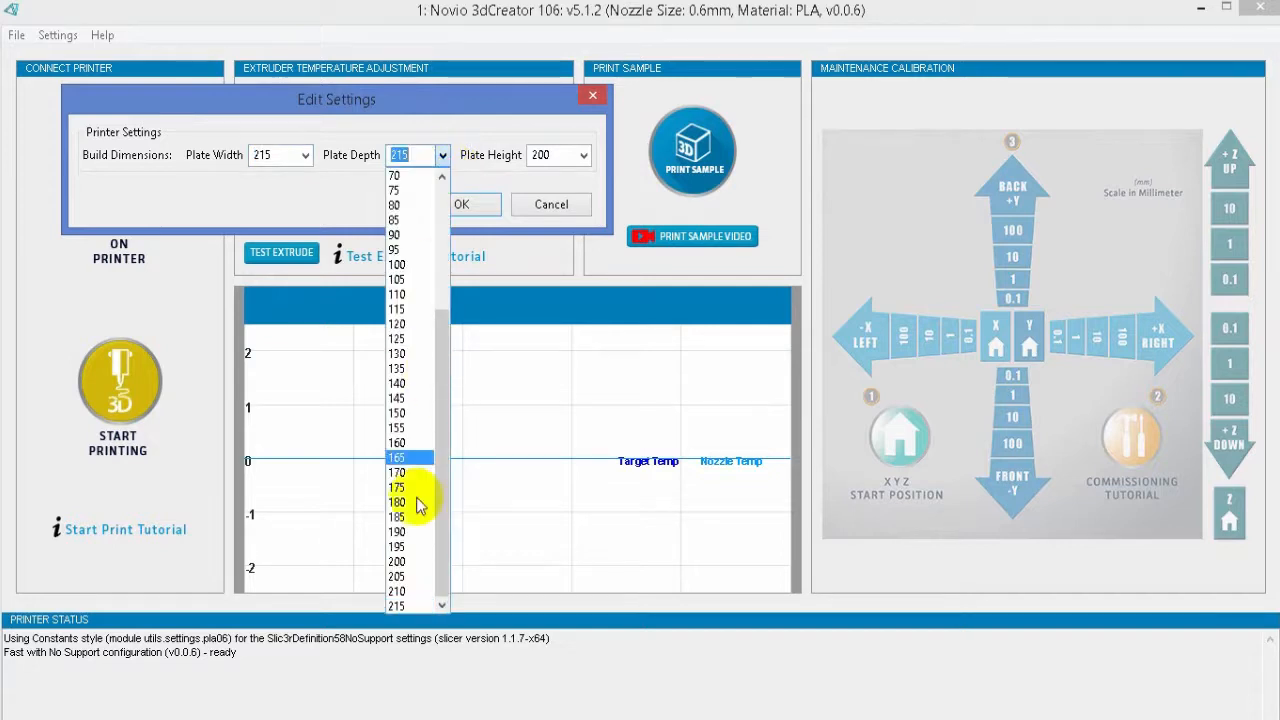
{"action": "left_click", "coordinate": [397, 606]}
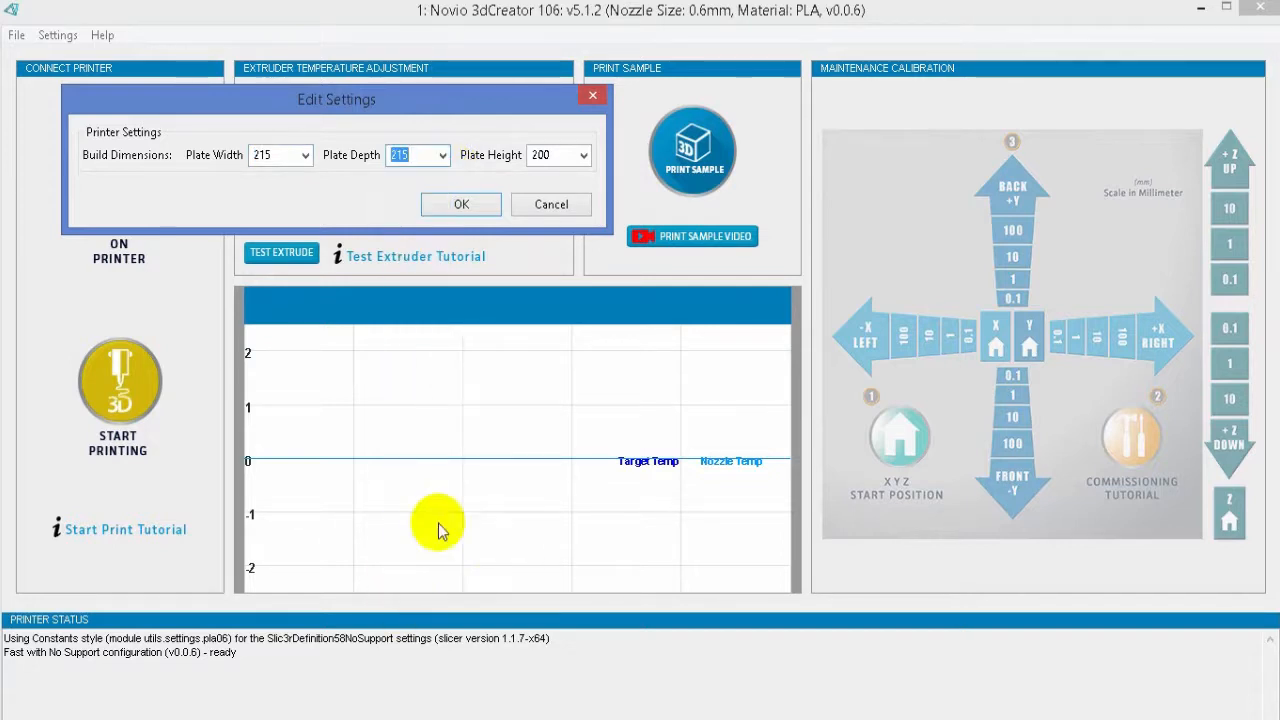
{"action": "left_click", "coordinate": [584, 155]}
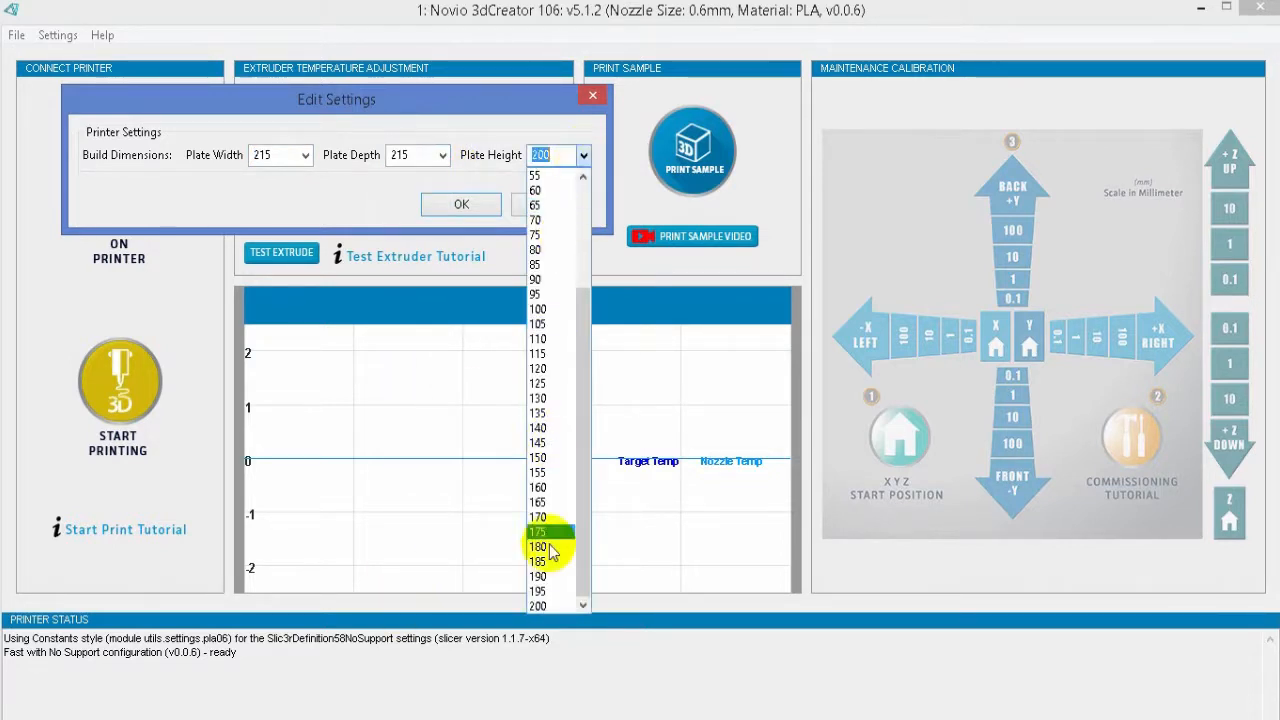
{"action": "left_click", "coordinate": [539, 606]}
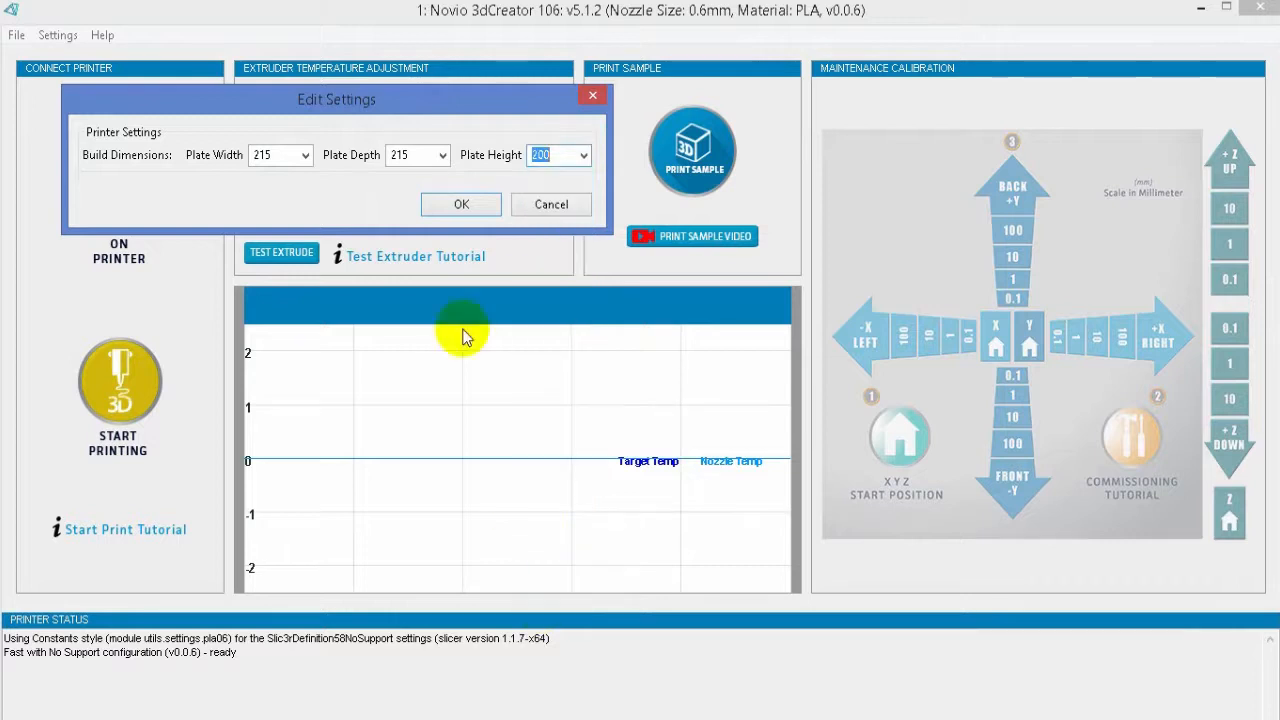
{"action": "left_click", "coordinate": [461, 204]}
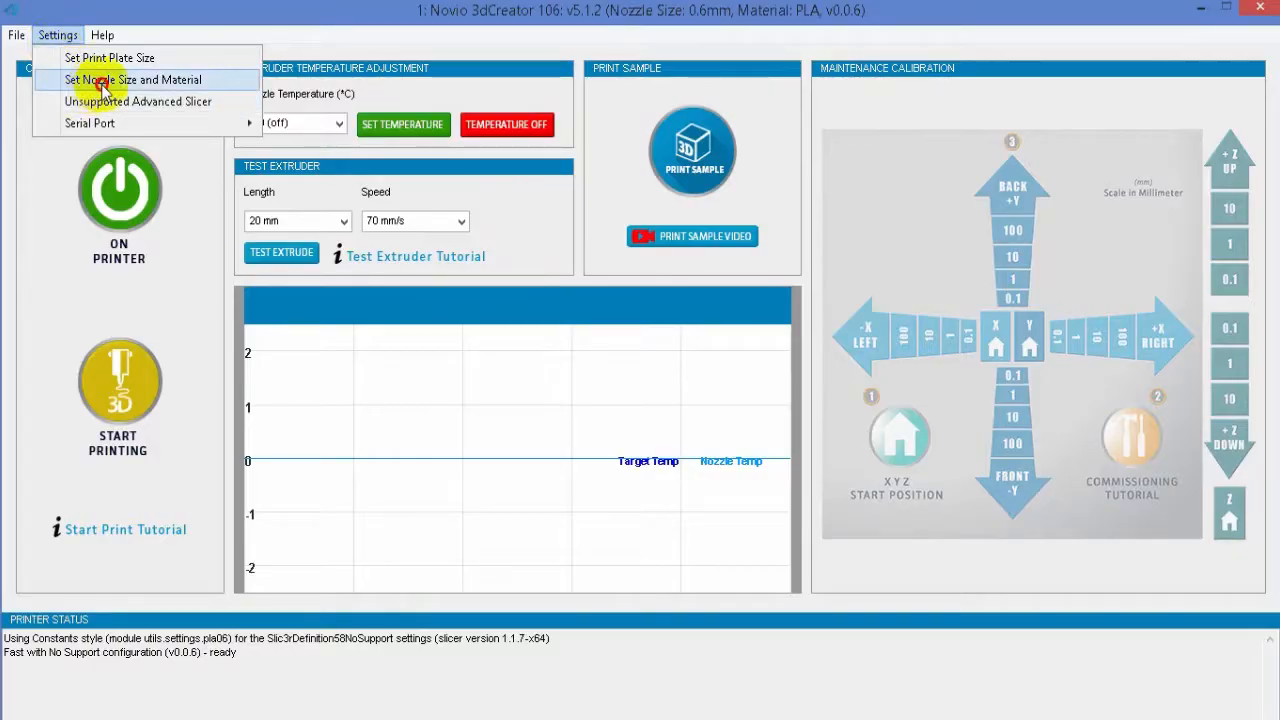
Set the nozzle size to 0.6 mm, keeping PLA as the print material.
{"action": "left_click", "coordinate": [103, 88]}
{"action": "left_click", "coordinate": [591, 397]}
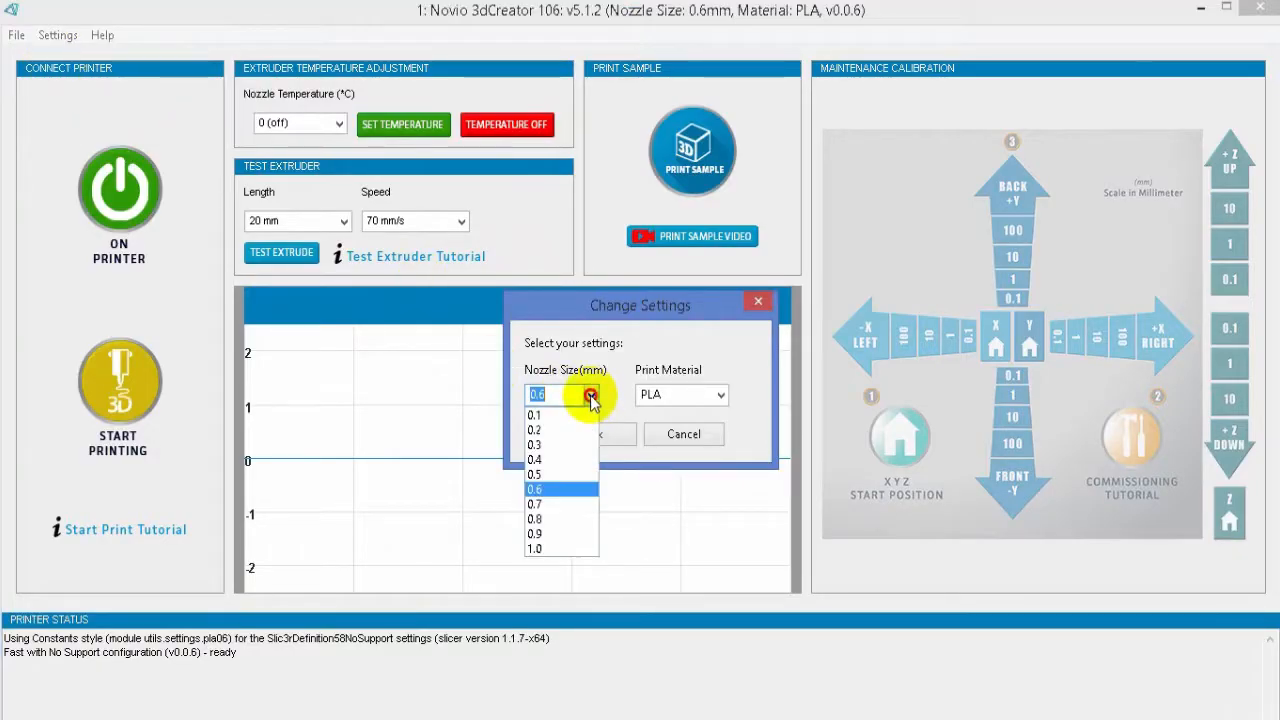
{"action": "left_click", "coordinate": [560, 490]}
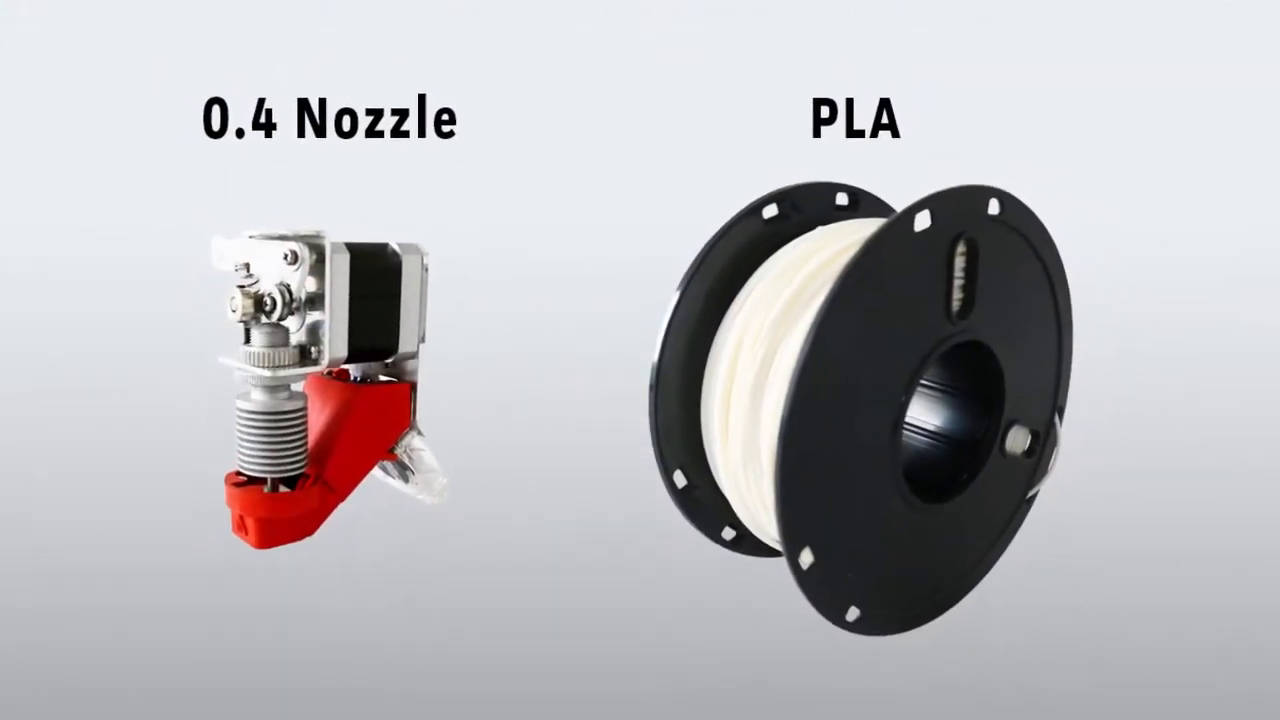
{"action": "left_click", "coordinate": [595, 434]}
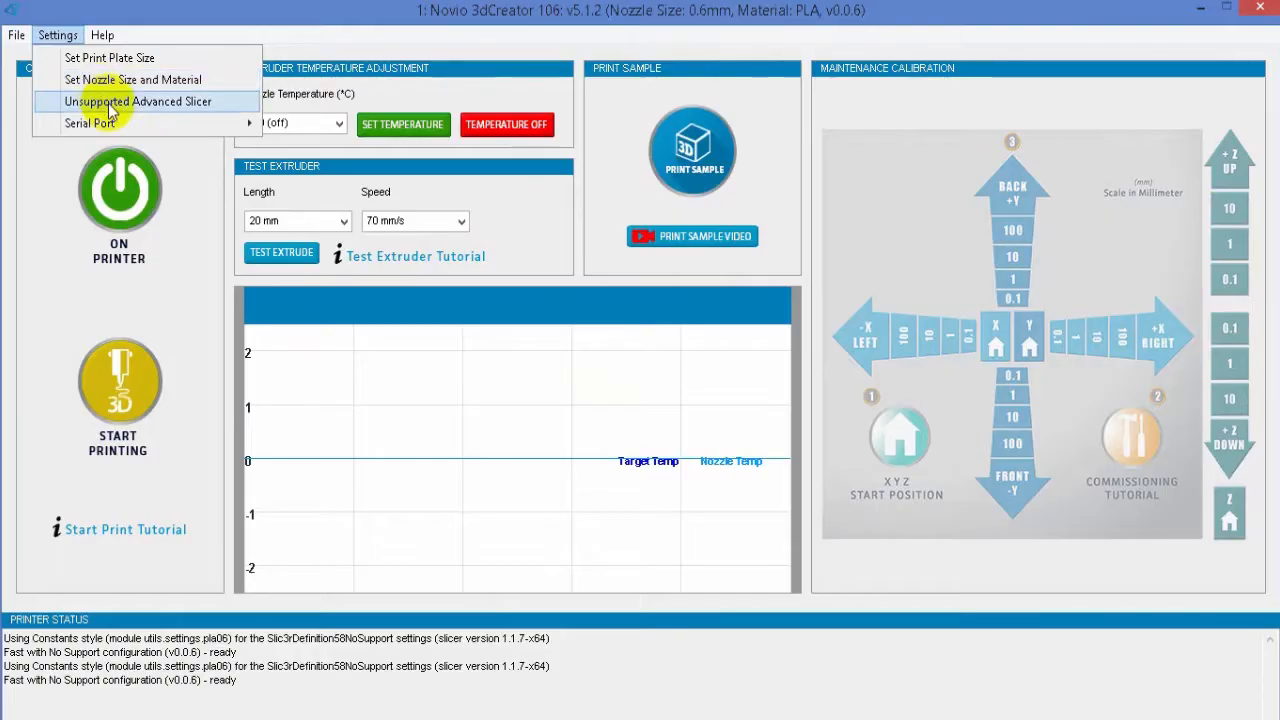
Open the unsupported advanced slicer, Slic3r, and dismiss its update prompt without visiting the website.
{"action": "left_click", "coordinate": [110, 103]}
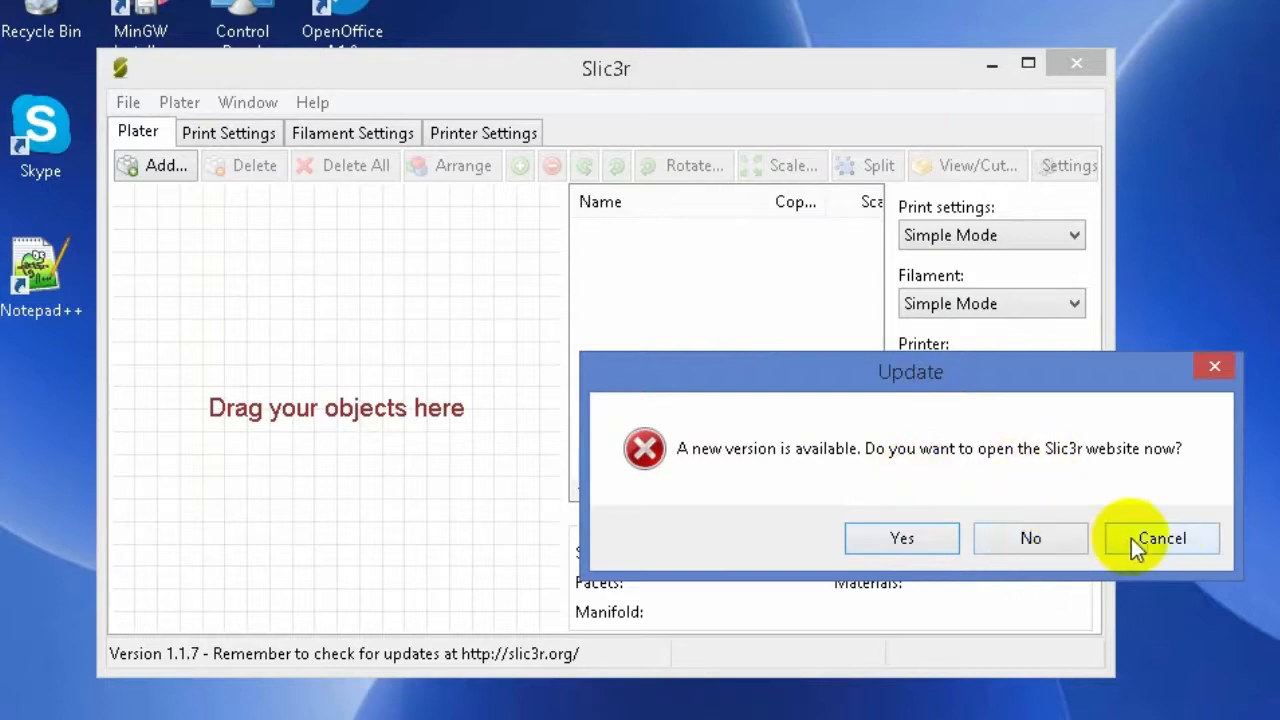
{"action": "left_click", "coordinate": [1150, 543]}
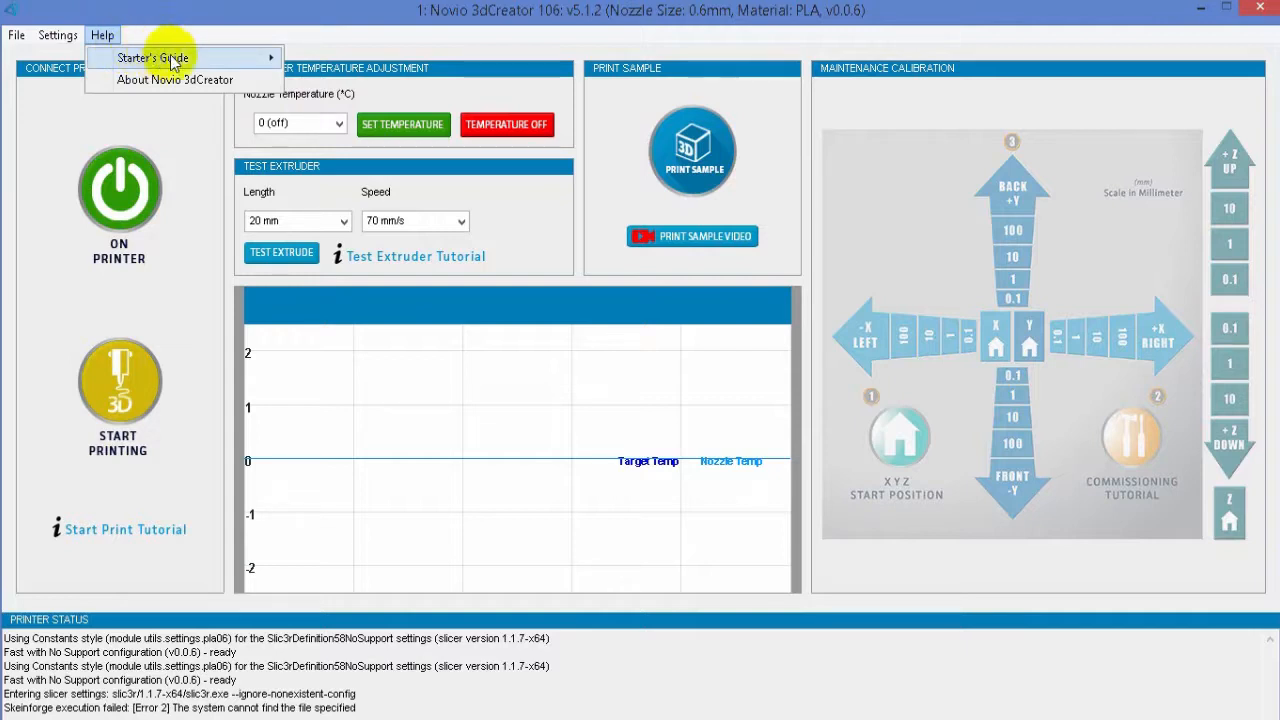
Show the Starter's Guide, then close it and decline to disable it at program start-up.
{"action": "mouse_move", "coordinate": [229, 64]}
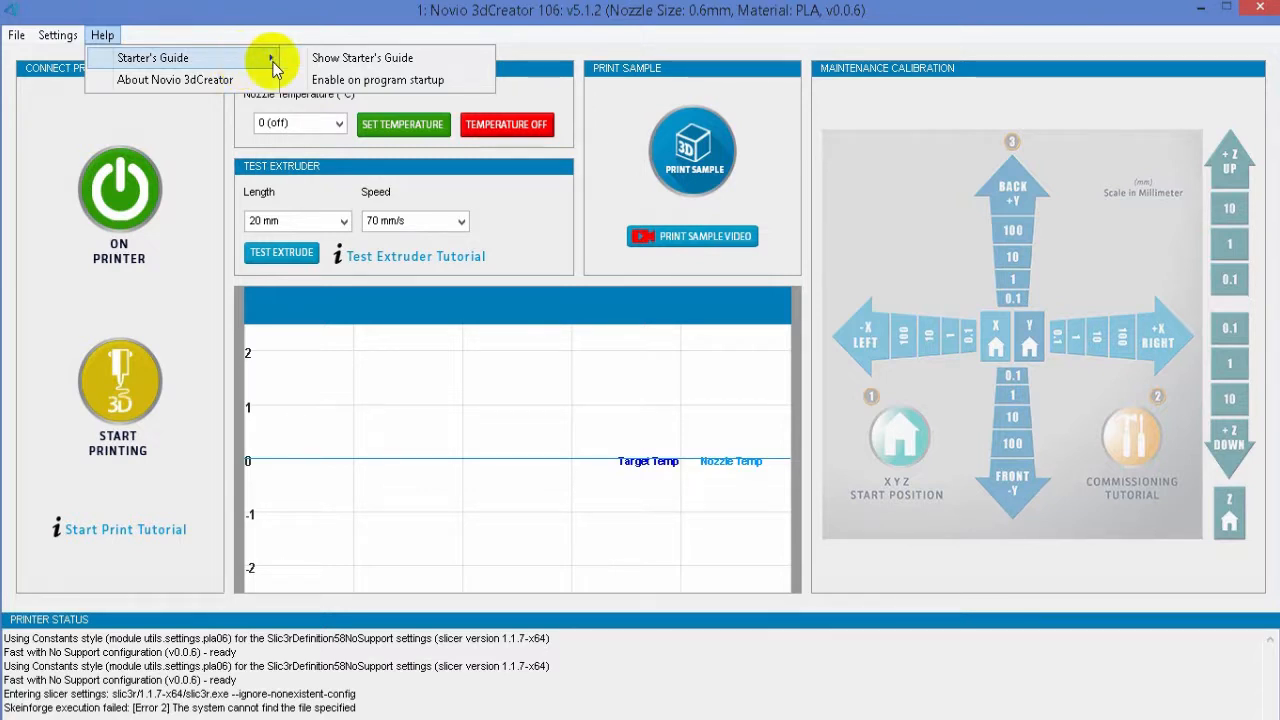
{"action": "left_click", "coordinate": [350, 62]}
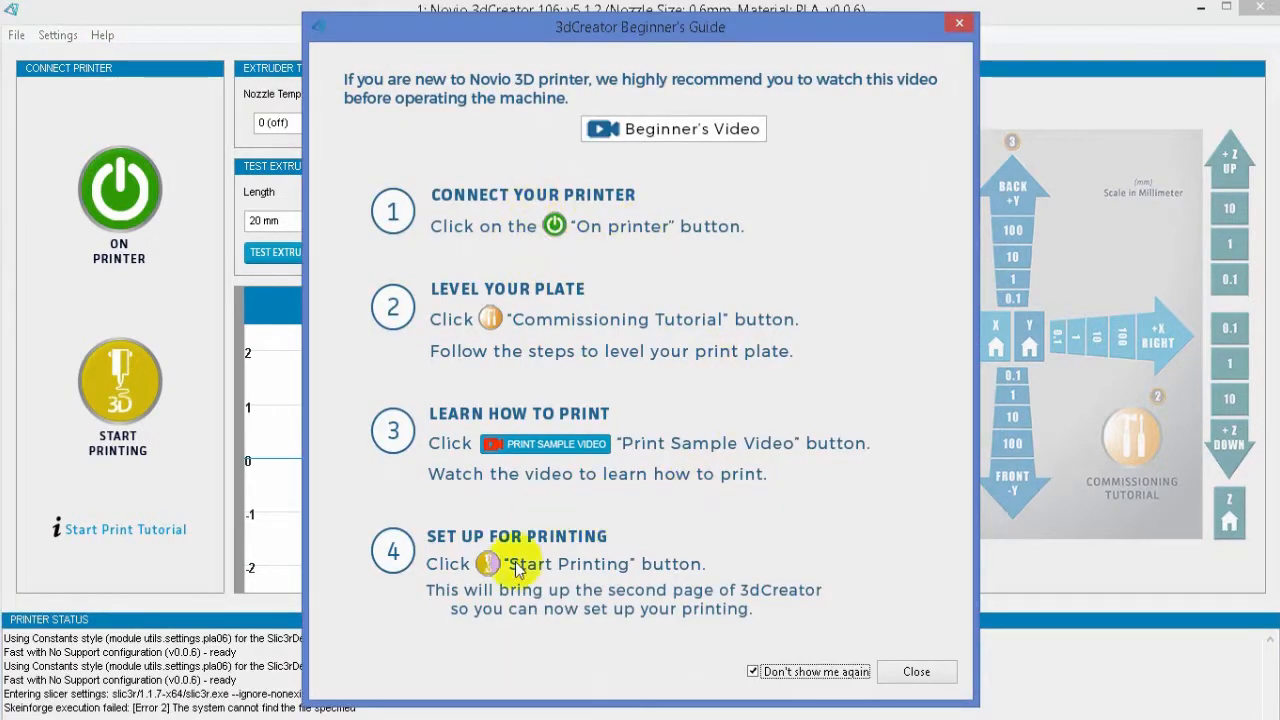
{"action": "left_click", "coordinate": [935, 676]}
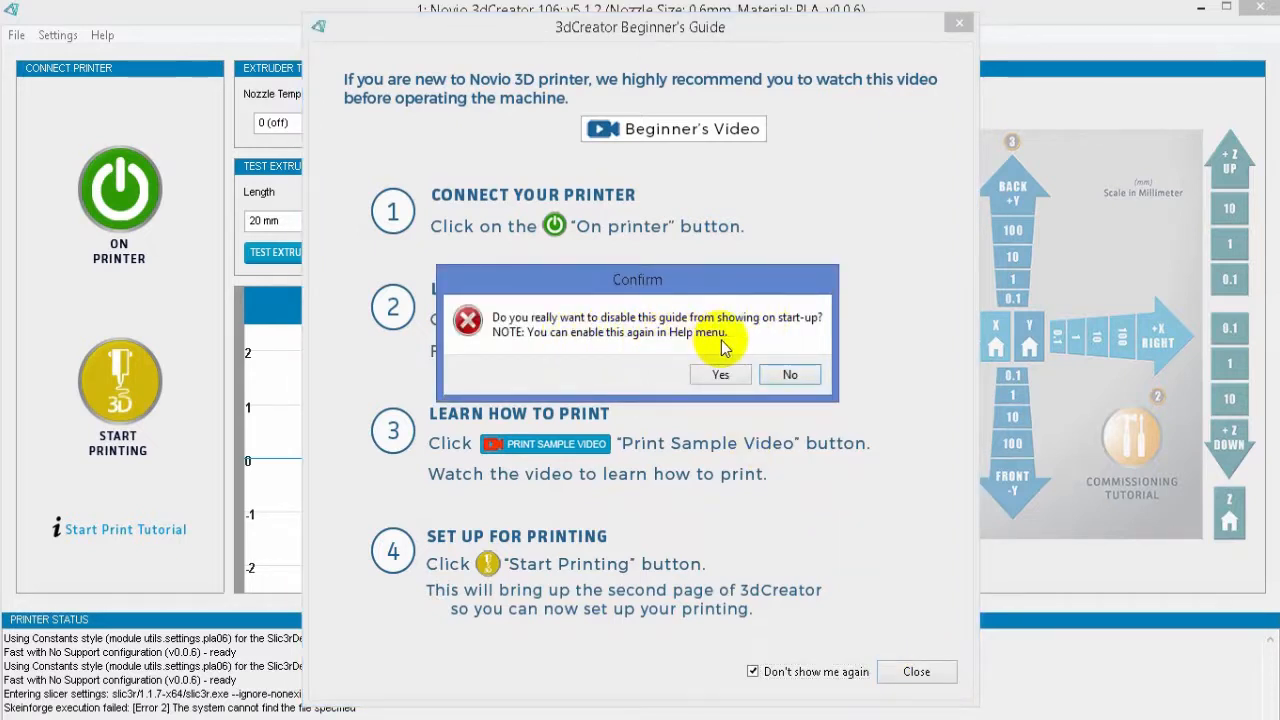
{"action": "left_click", "coordinate": [788, 375]}
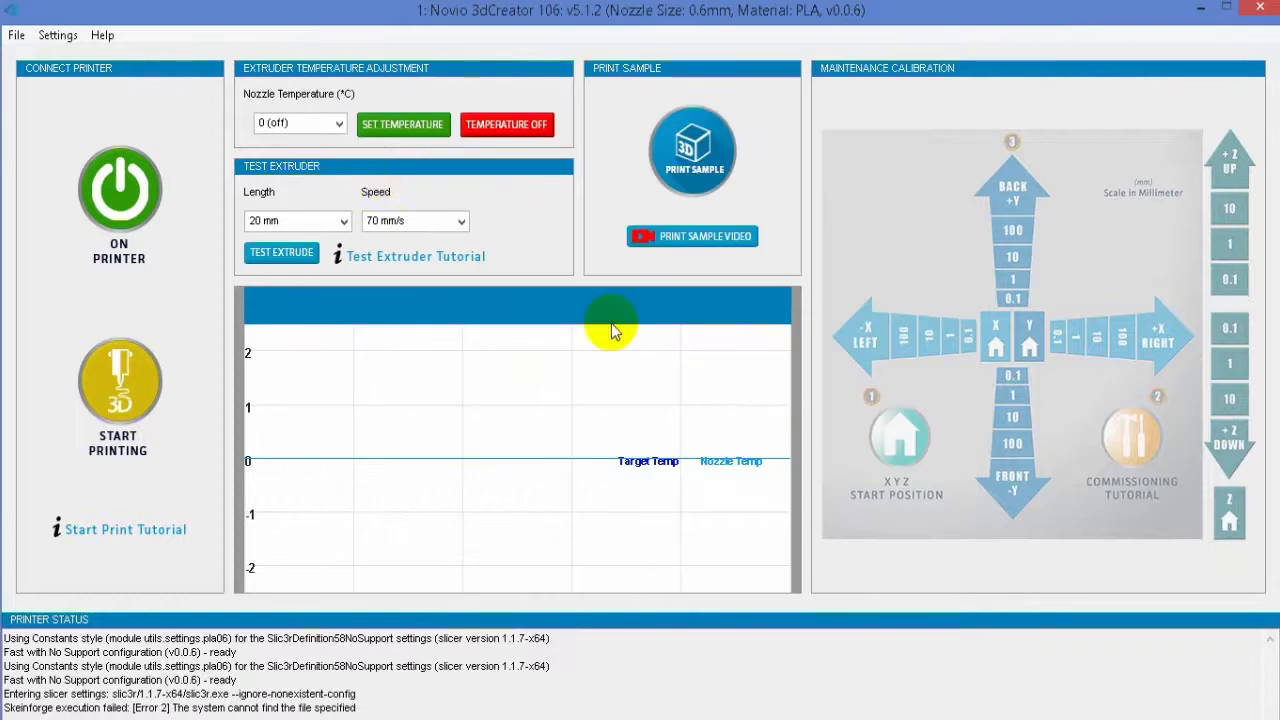
View the About Novio 3dCreator information, expand its license and developers sections, and close it.
{"action": "left_click", "coordinate": [102, 35]}
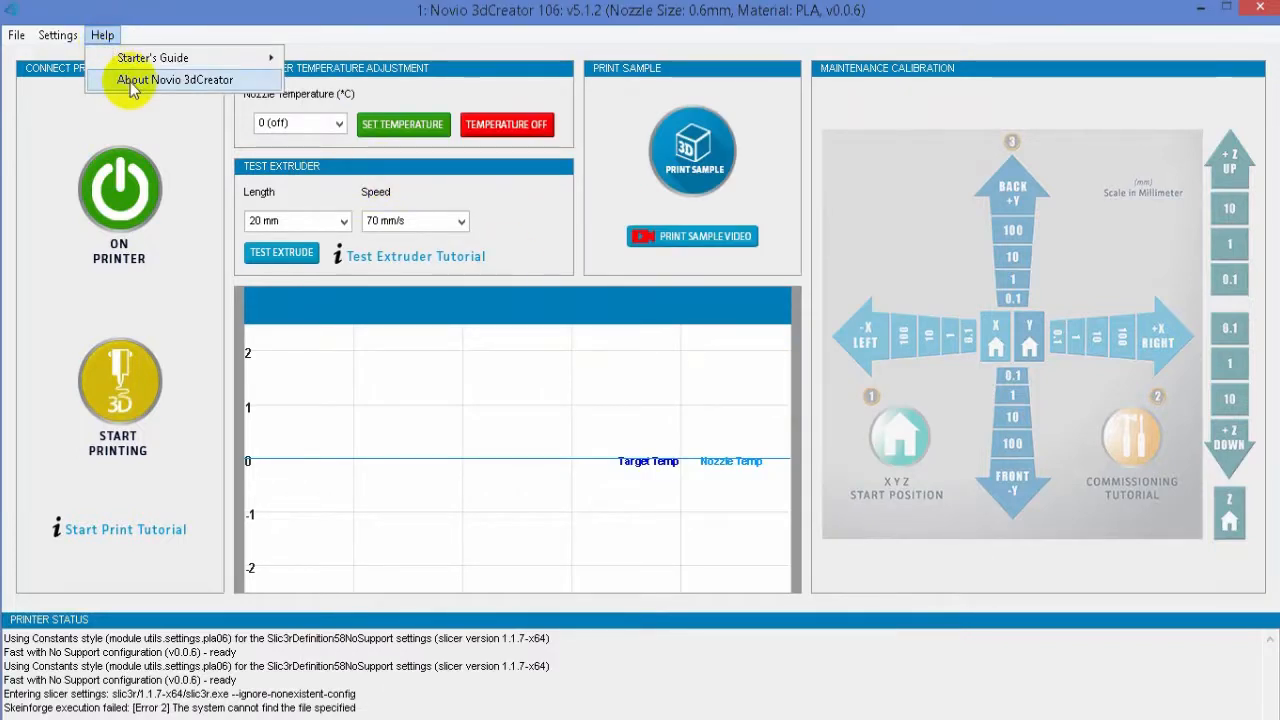
{"action": "left_click", "coordinate": [240, 88]}
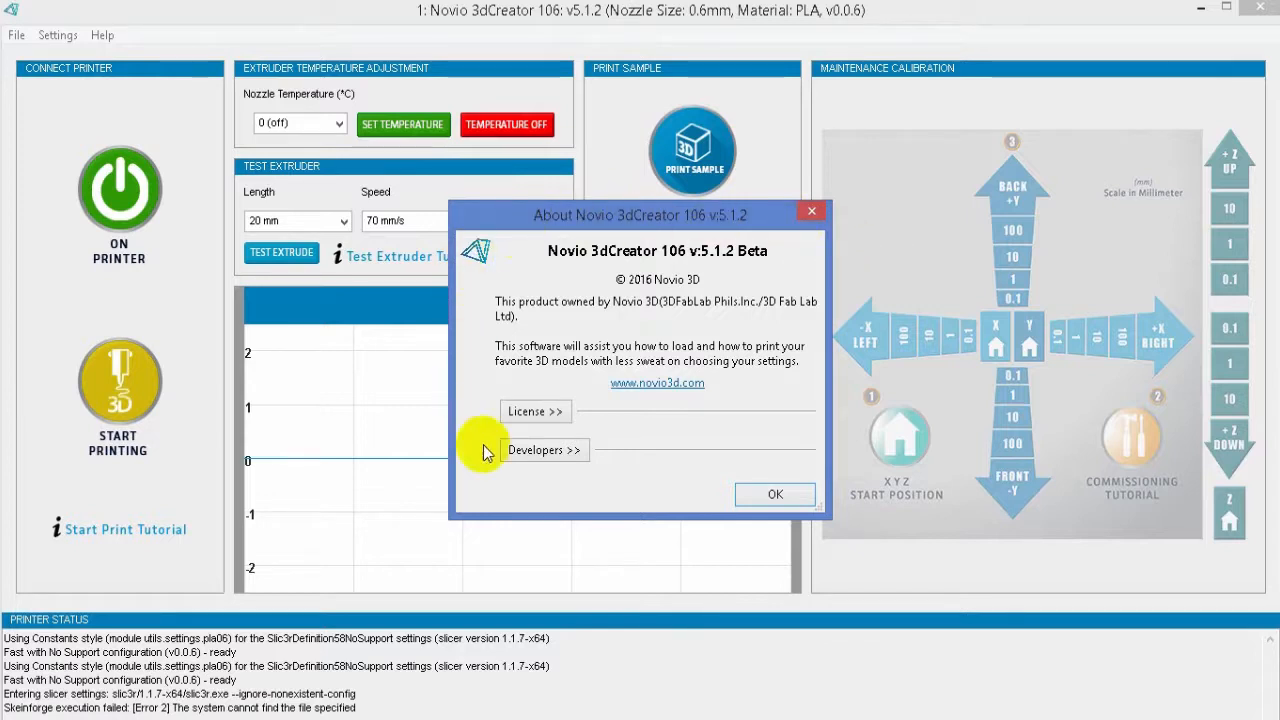
{"action": "left_click", "coordinate": [532, 412]}
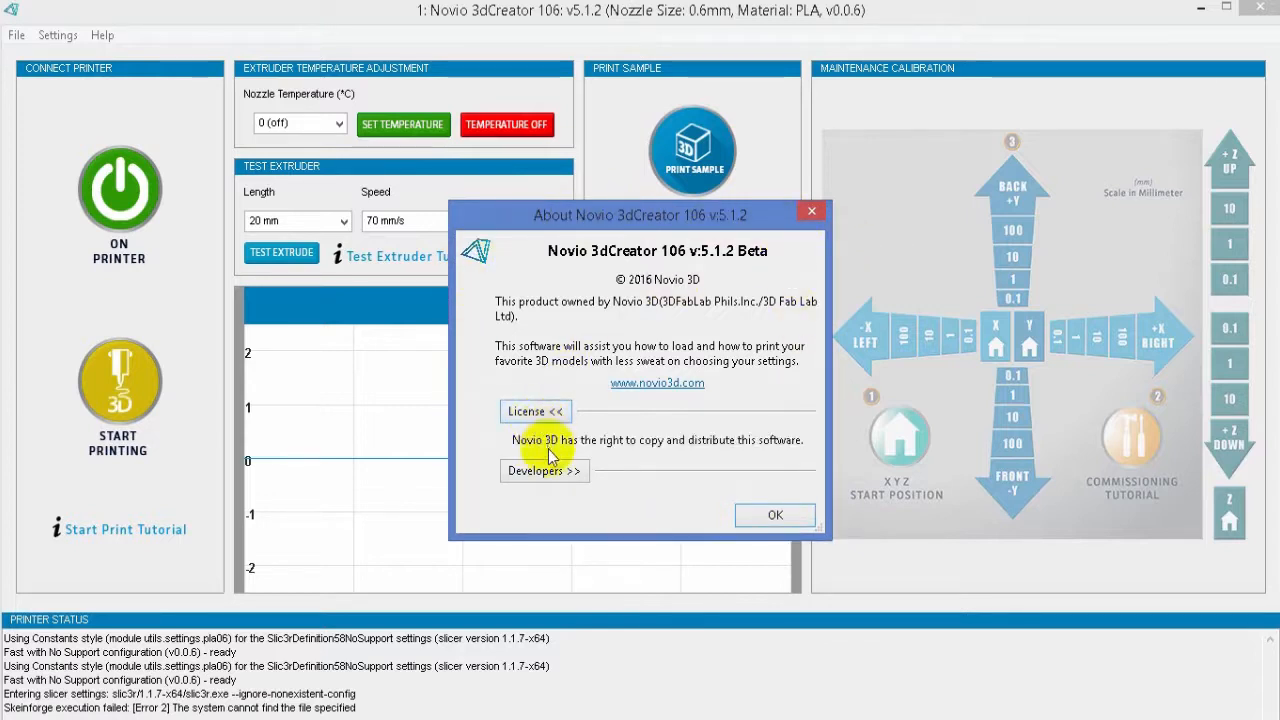
{"action": "left_click", "coordinate": [543, 470]}
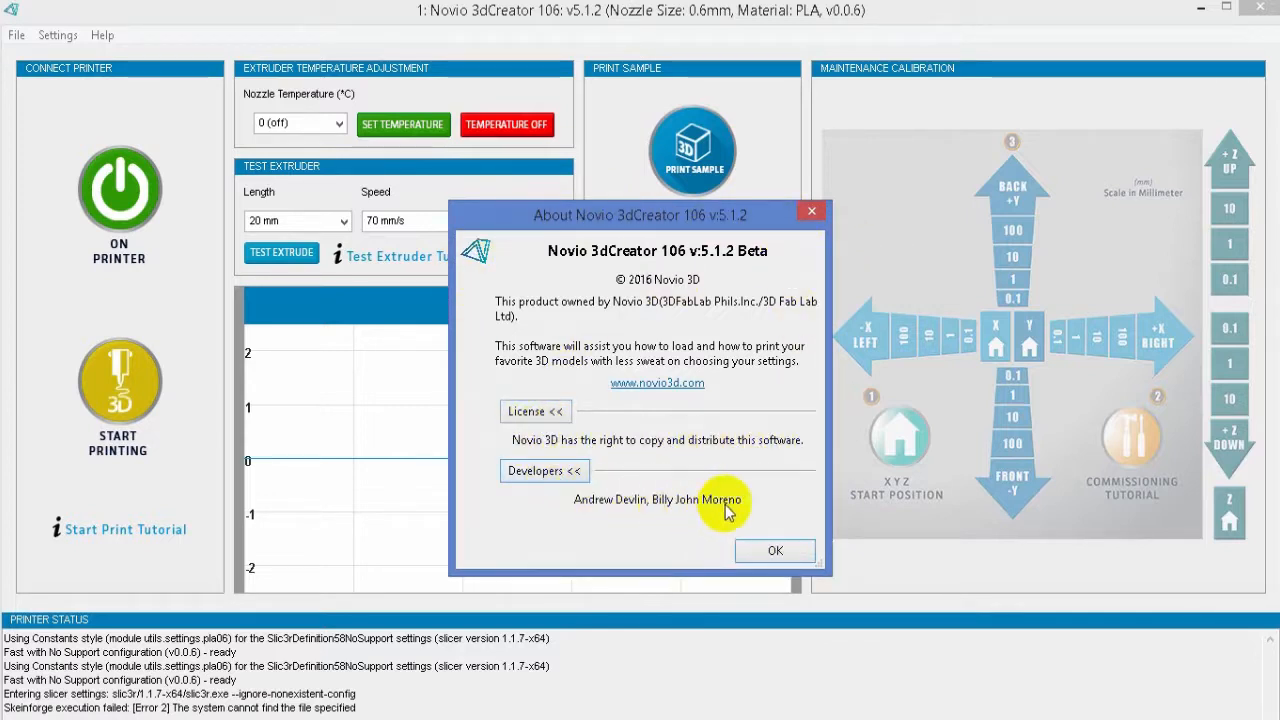
{"action": "left_click", "coordinate": [773, 553]}
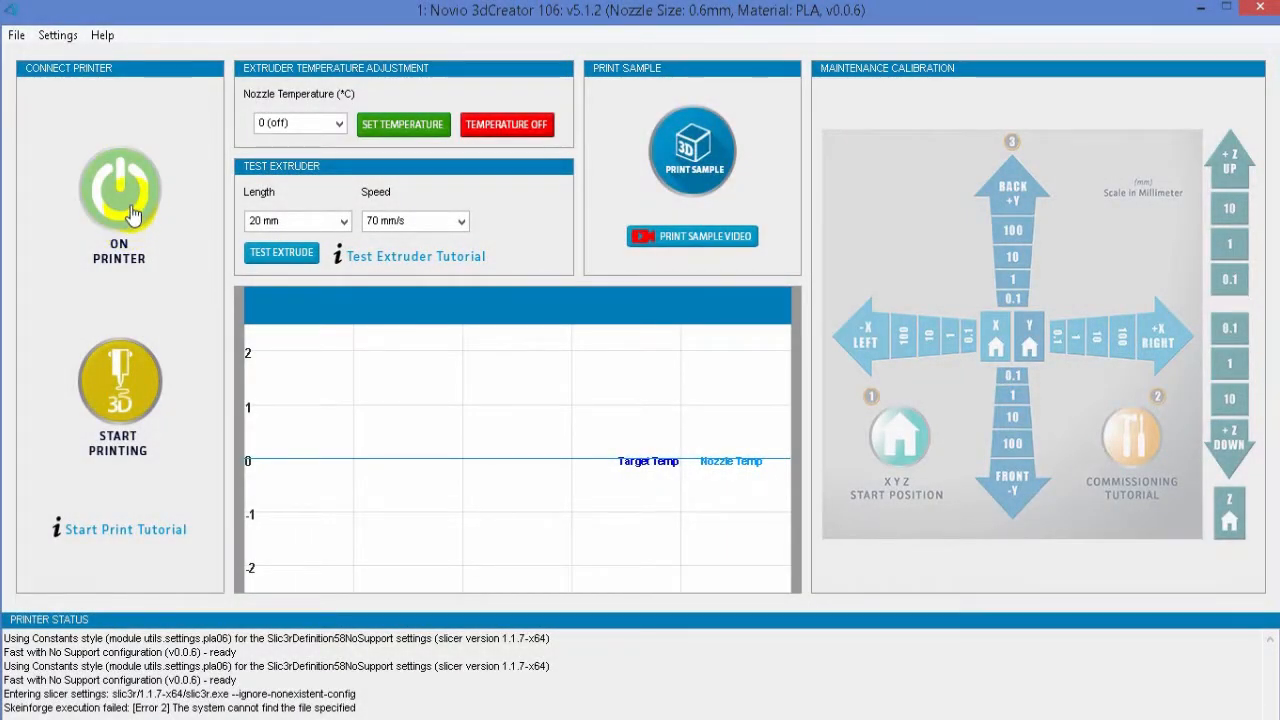
Connect the printer and cycle its connection off and on.
{"action": "left_click", "coordinate": [133, 215]}
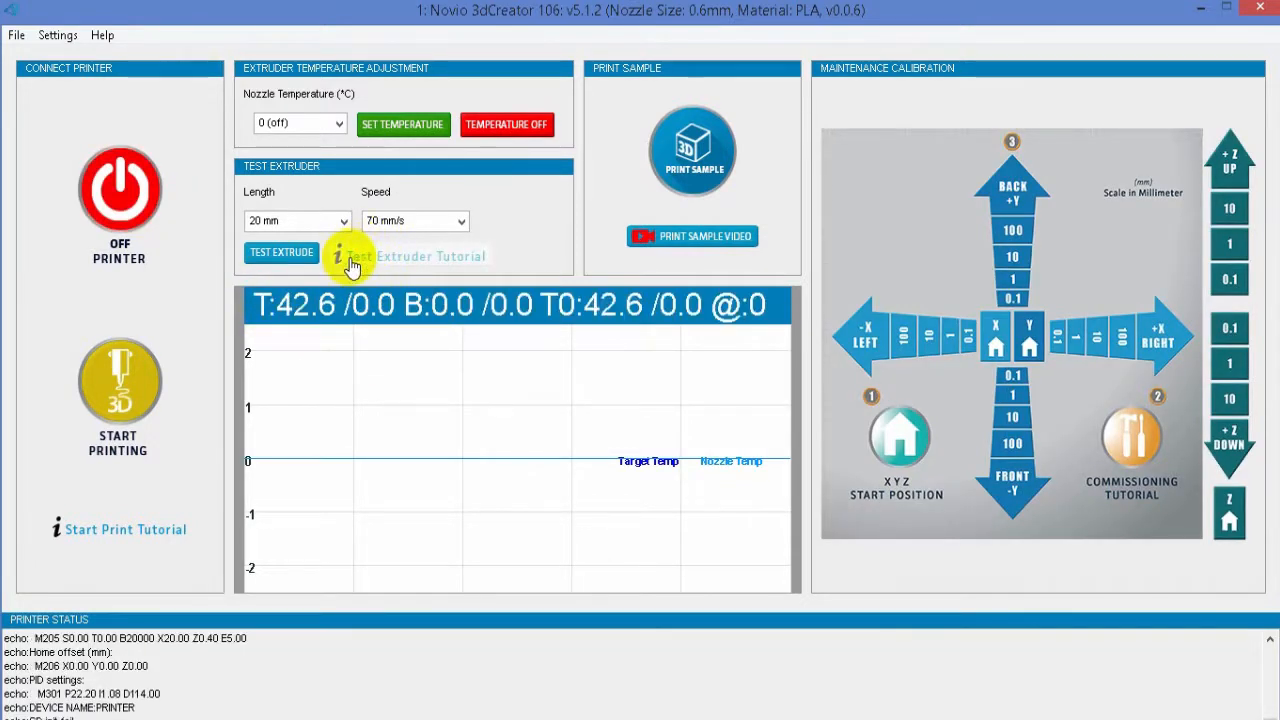
{"action": "left_click", "coordinate": [120, 190]}
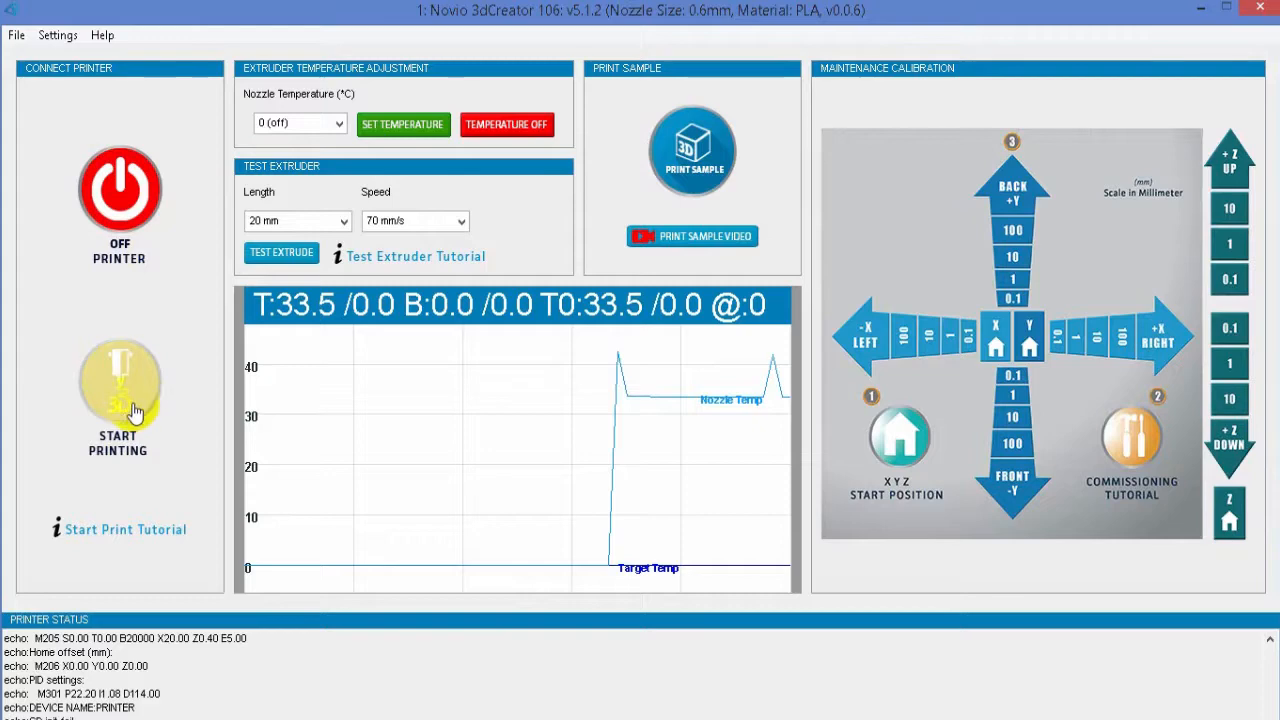
View the print setup page, return to the first page and open the Start Print Tutorial.
{"action": "left_click", "coordinate": [128, 402]}
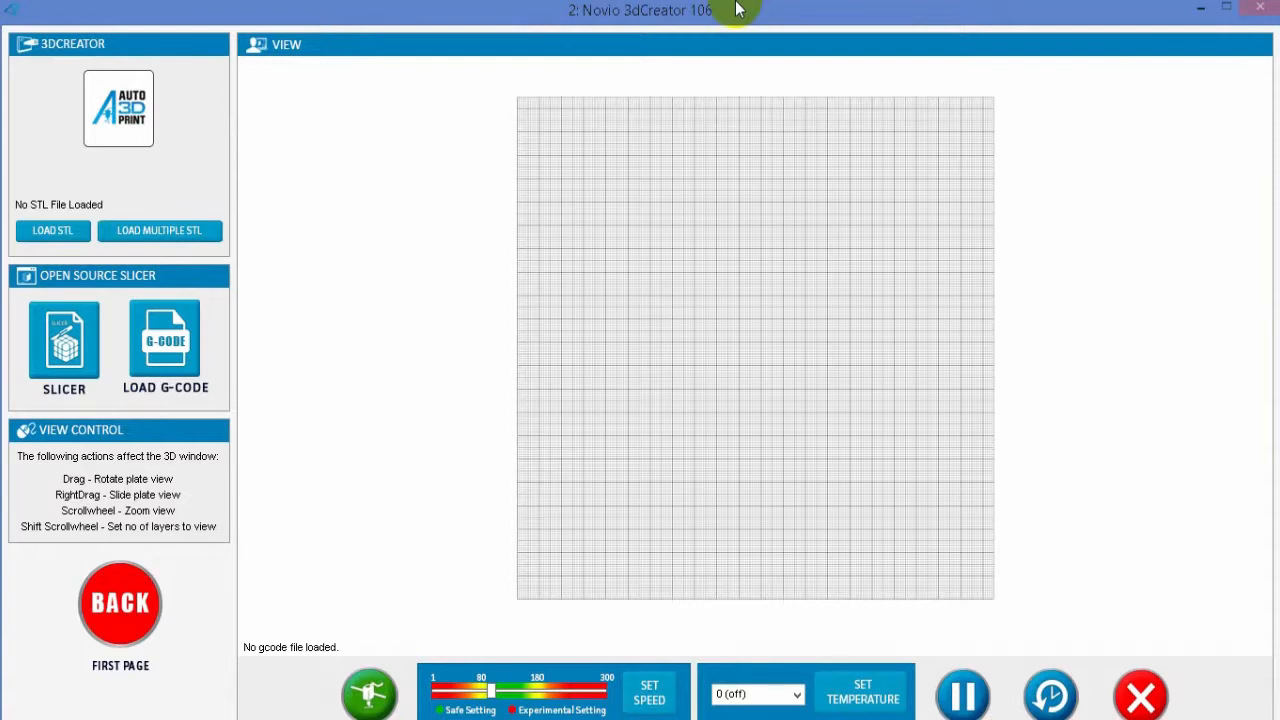
{"action": "left_click", "coordinate": [128, 620]}
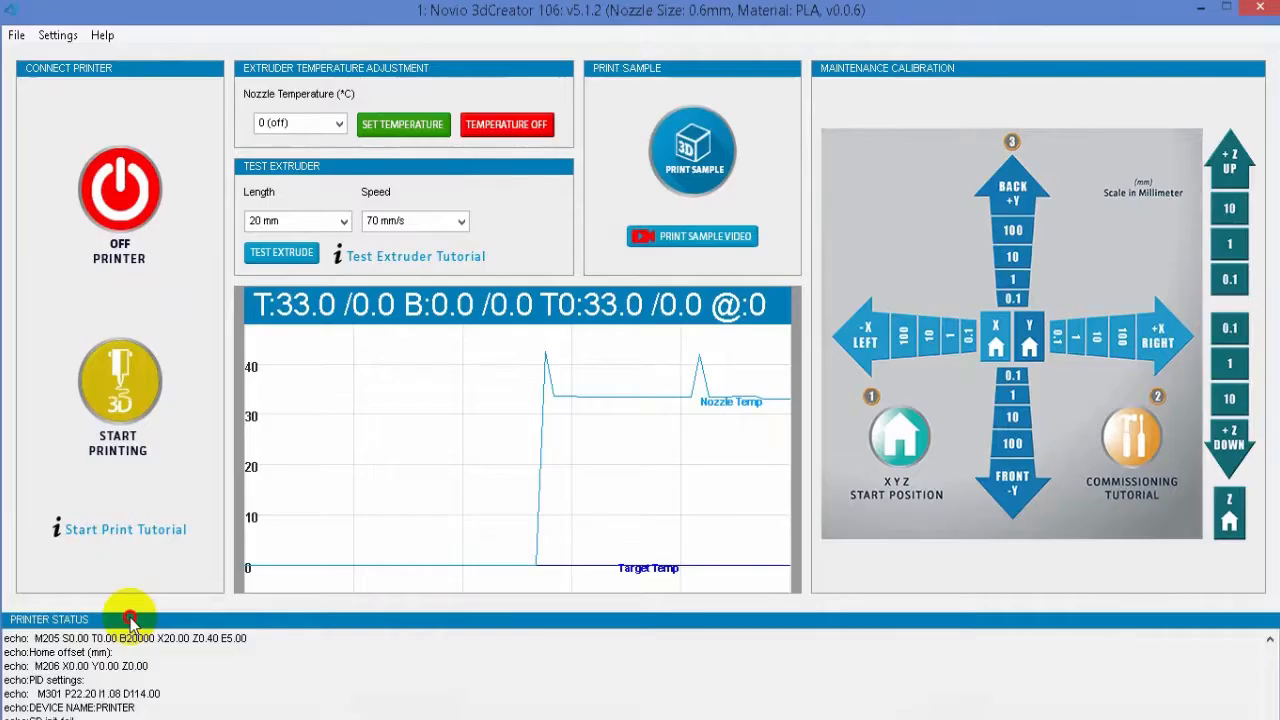
{"action": "left_click", "coordinate": [115, 538]}
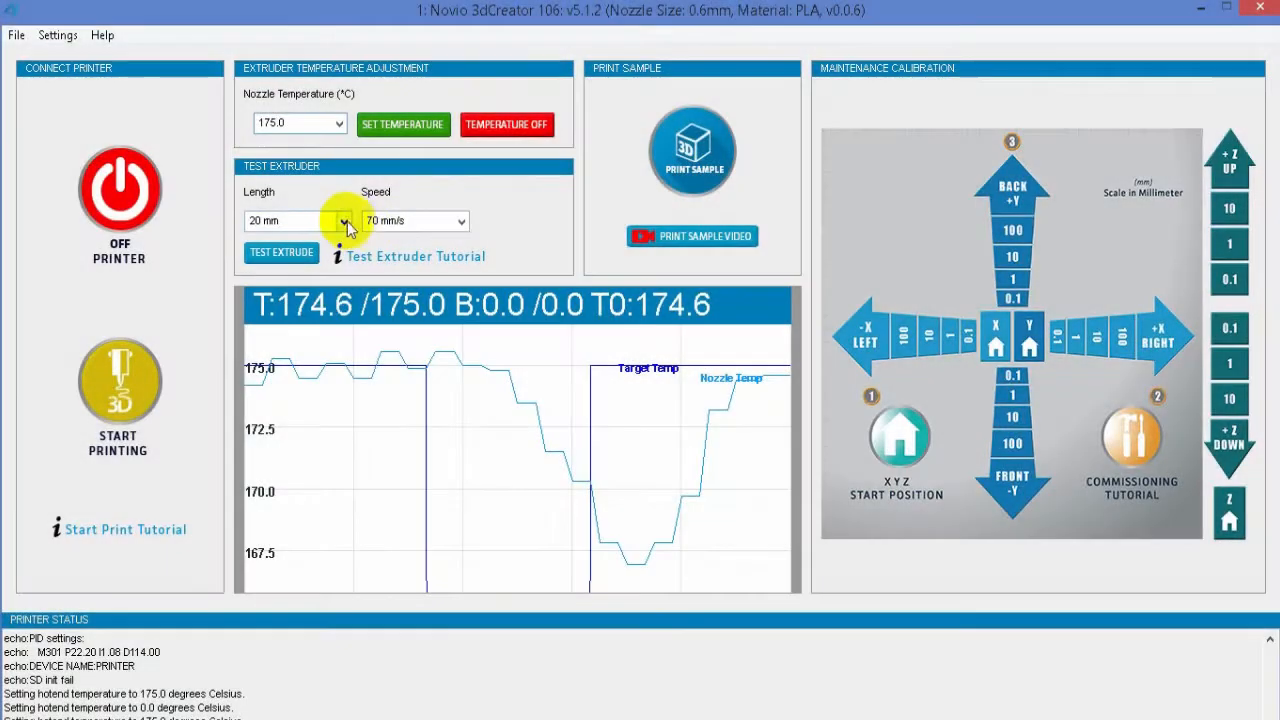
Set the test extrusion to a length of 20 mm and a speed of 60 mm/s.
{"action": "left_click", "coordinate": [343, 221]}
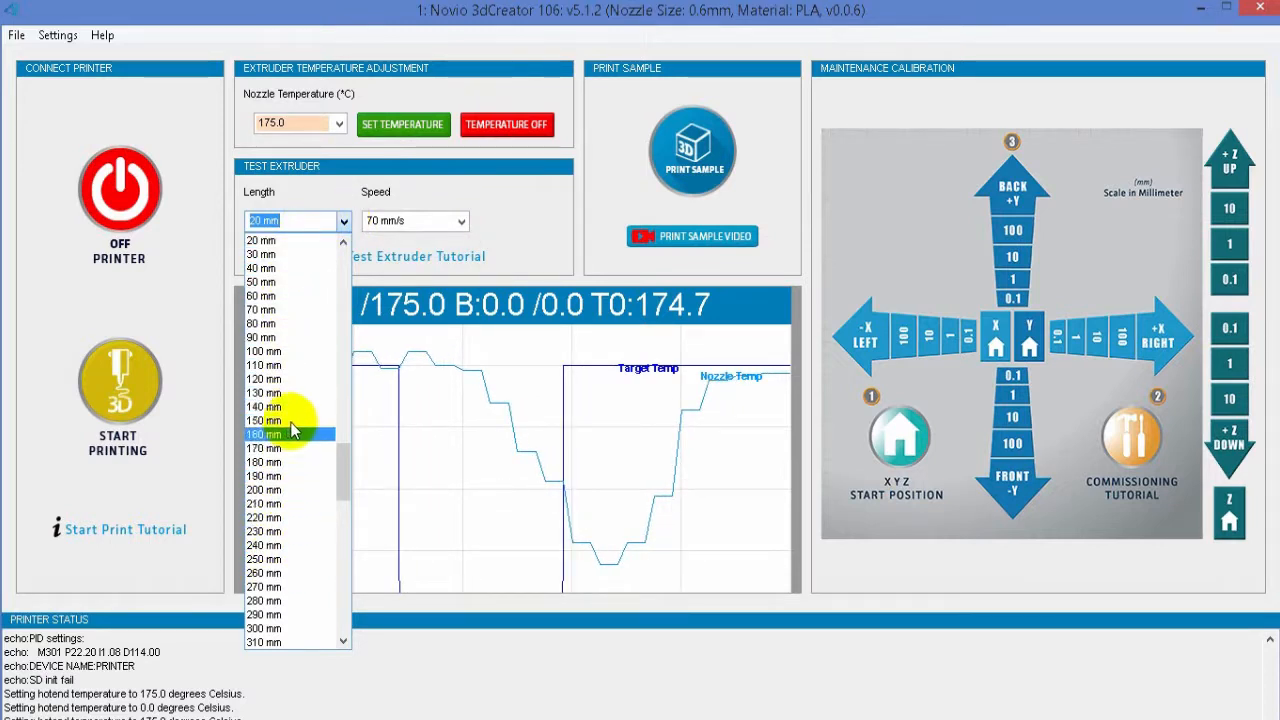
{"action": "left_click", "coordinate": [296, 240]}
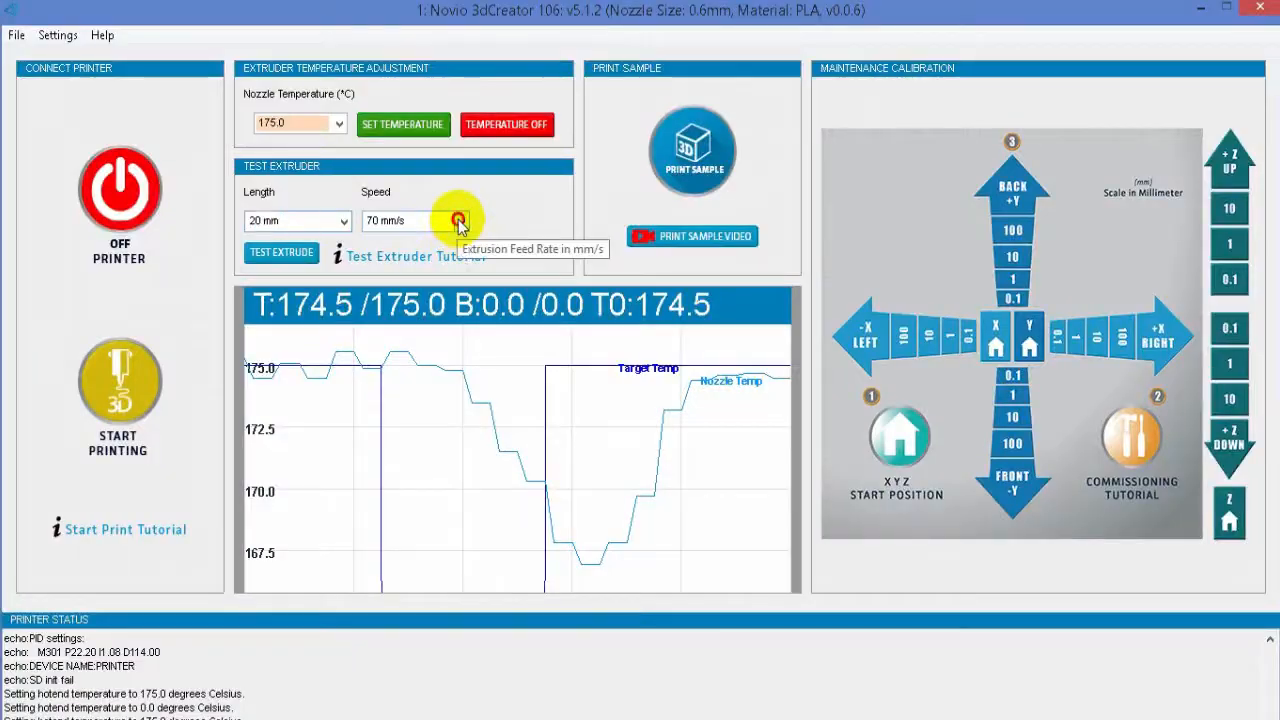
{"action": "left_click", "coordinate": [450, 220]}
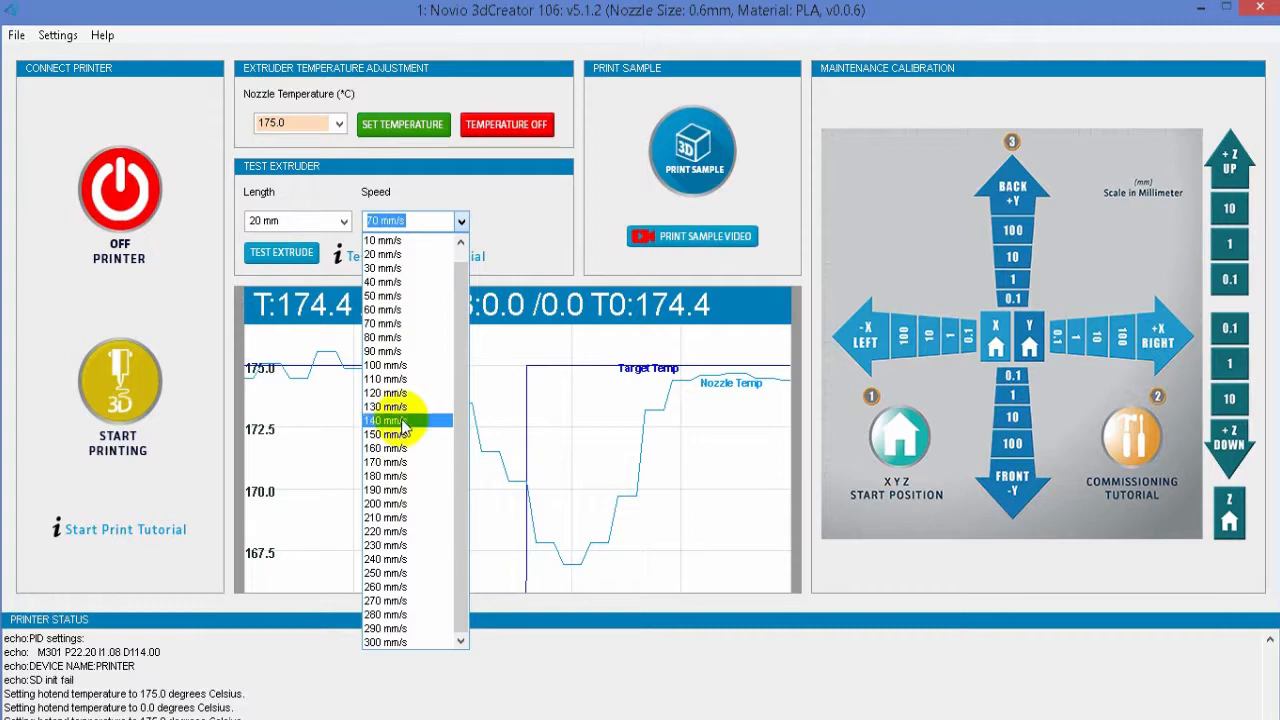
{"action": "left_click", "coordinate": [408, 310]}
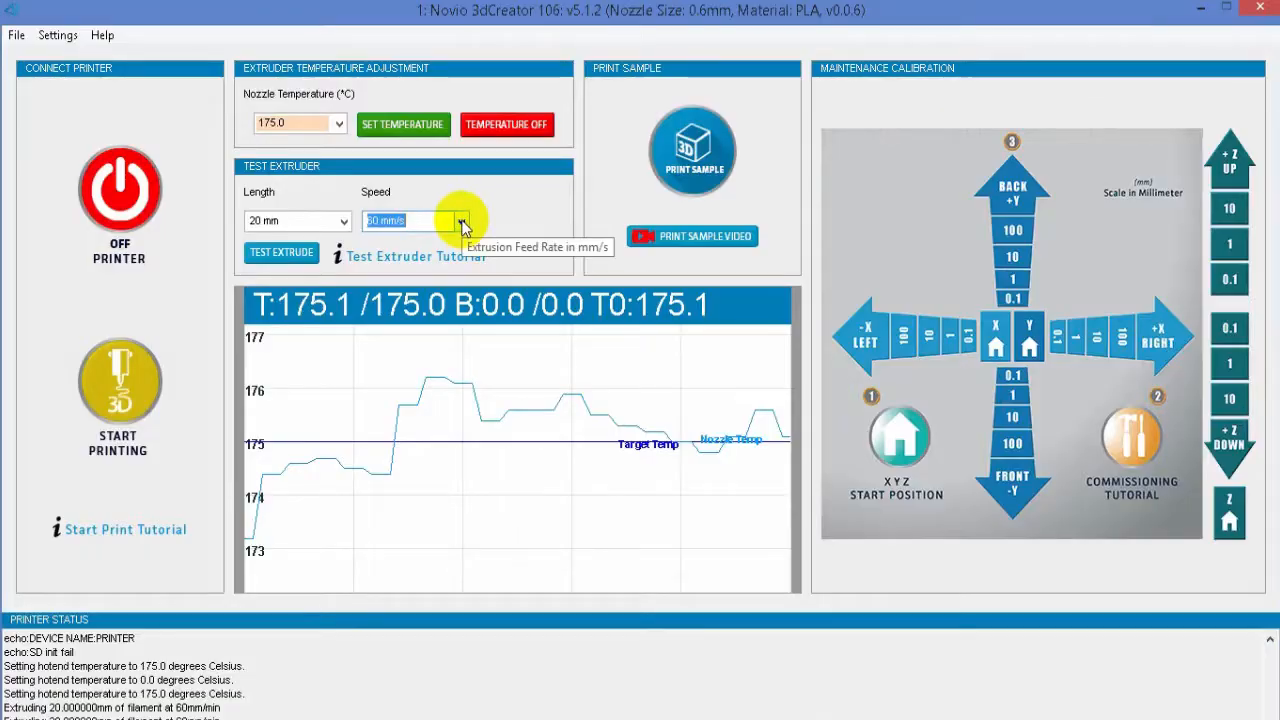
Set the test extrusion speed to 200 mm/s and run the test extrusion.
{"action": "left_click", "coordinate": [461, 221]}
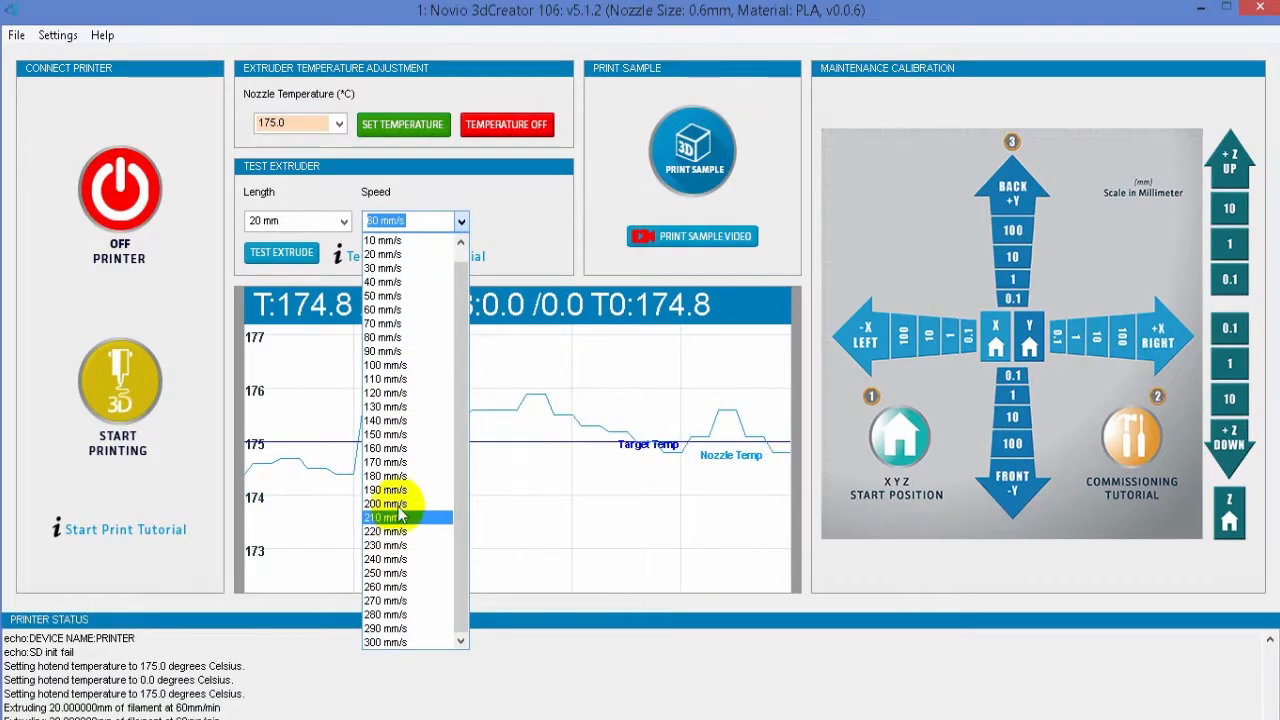
{"action": "left_click", "coordinate": [398, 505]}
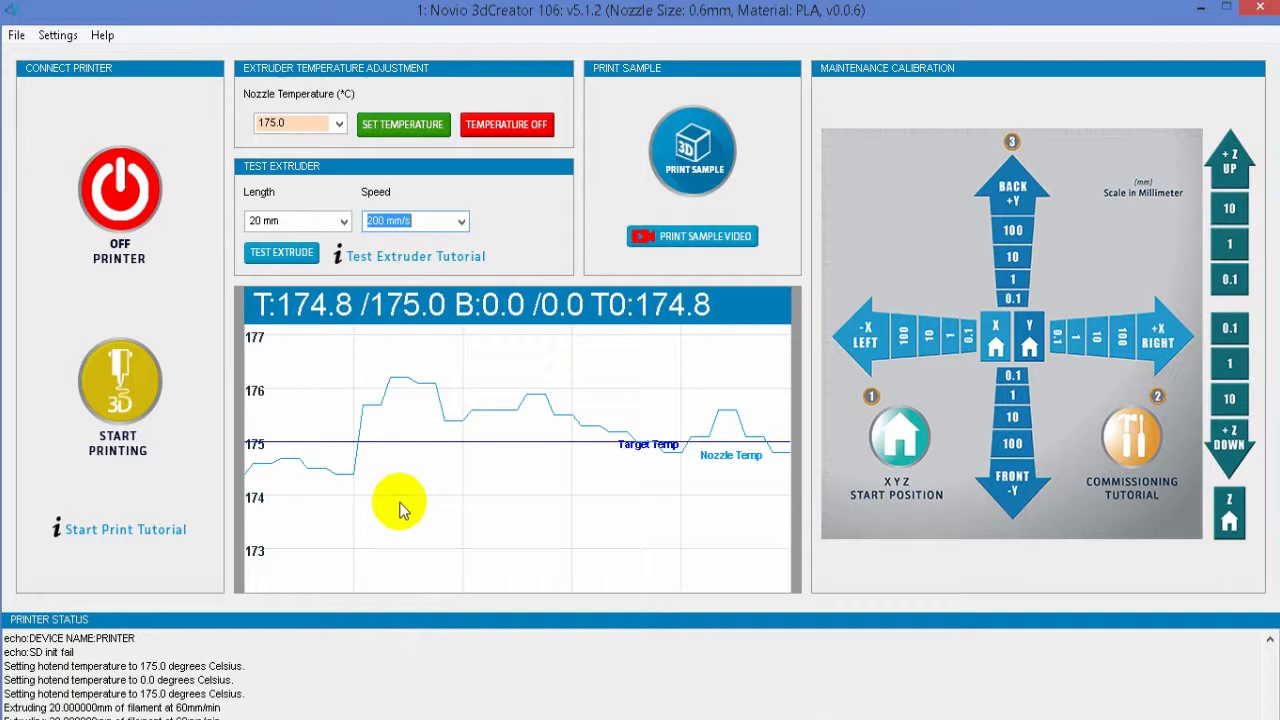
{"action": "left_click", "coordinate": [281, 254]}
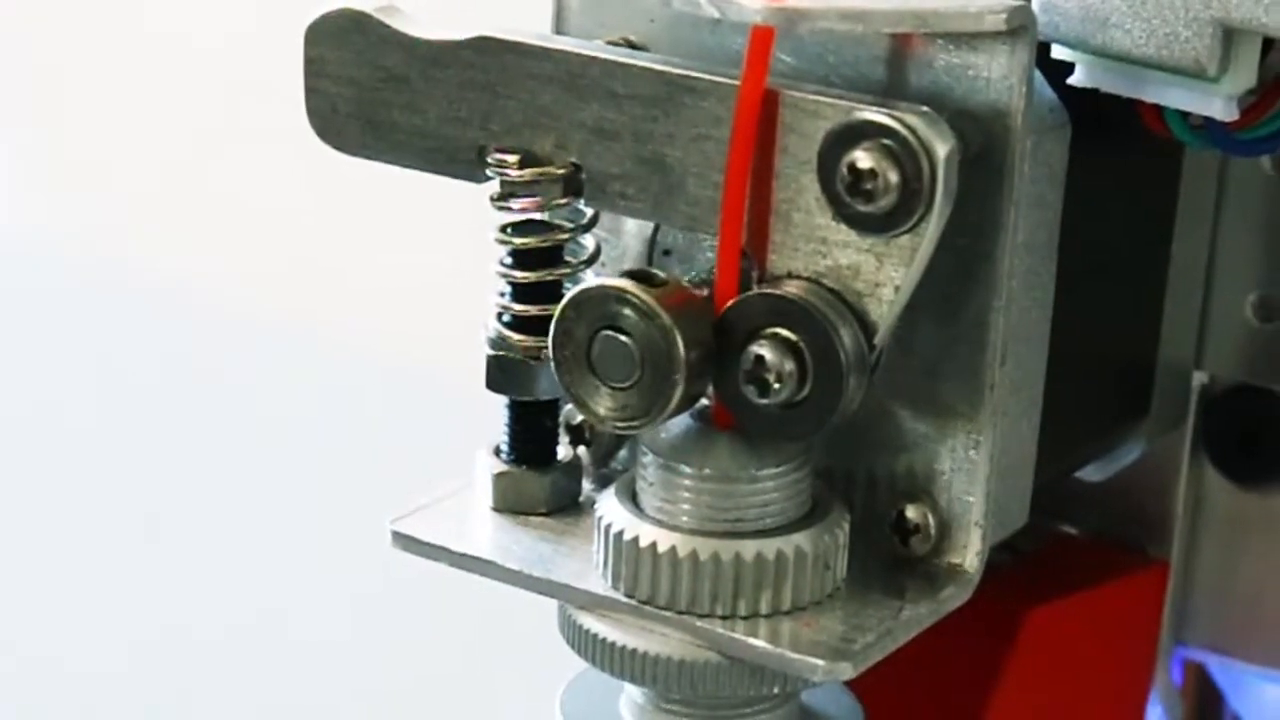
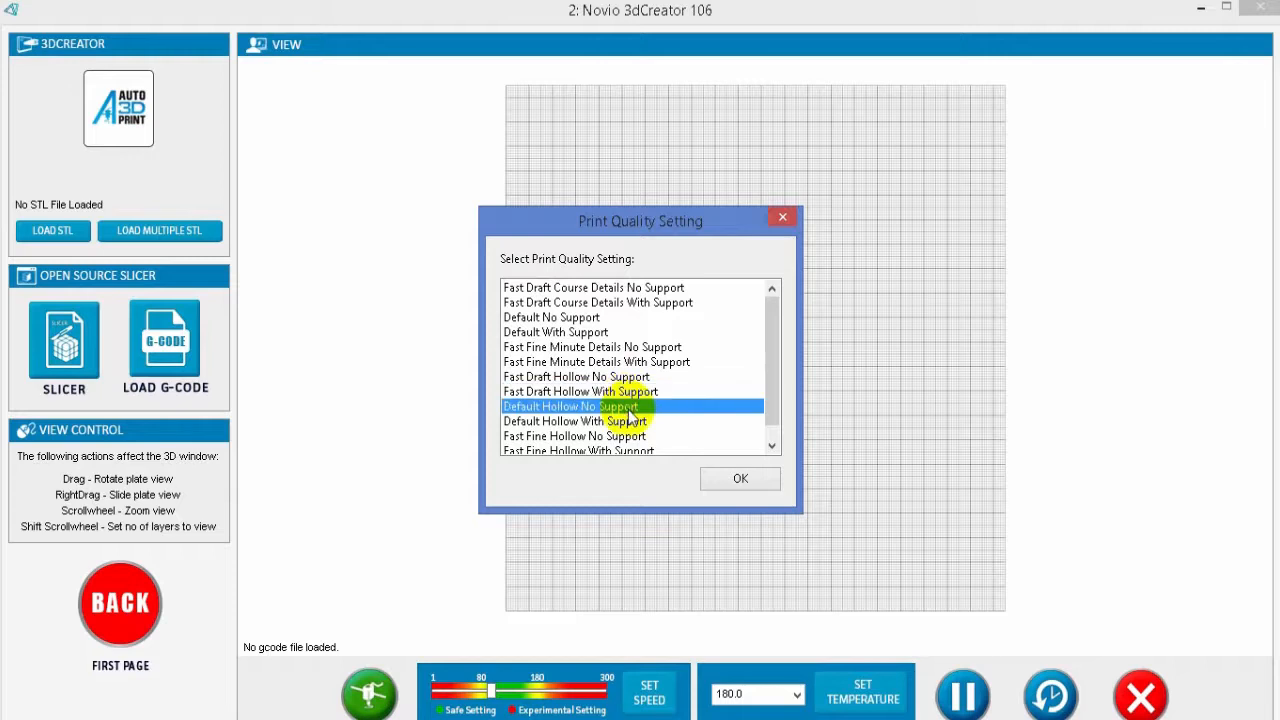
Load the Fast Fine Hollow With Support print quality setting and dismiss the notice.
{"action": "left_click", "coordinate": [645, 421]}
{"action": "left_click", "coordinate": [650, 436]}
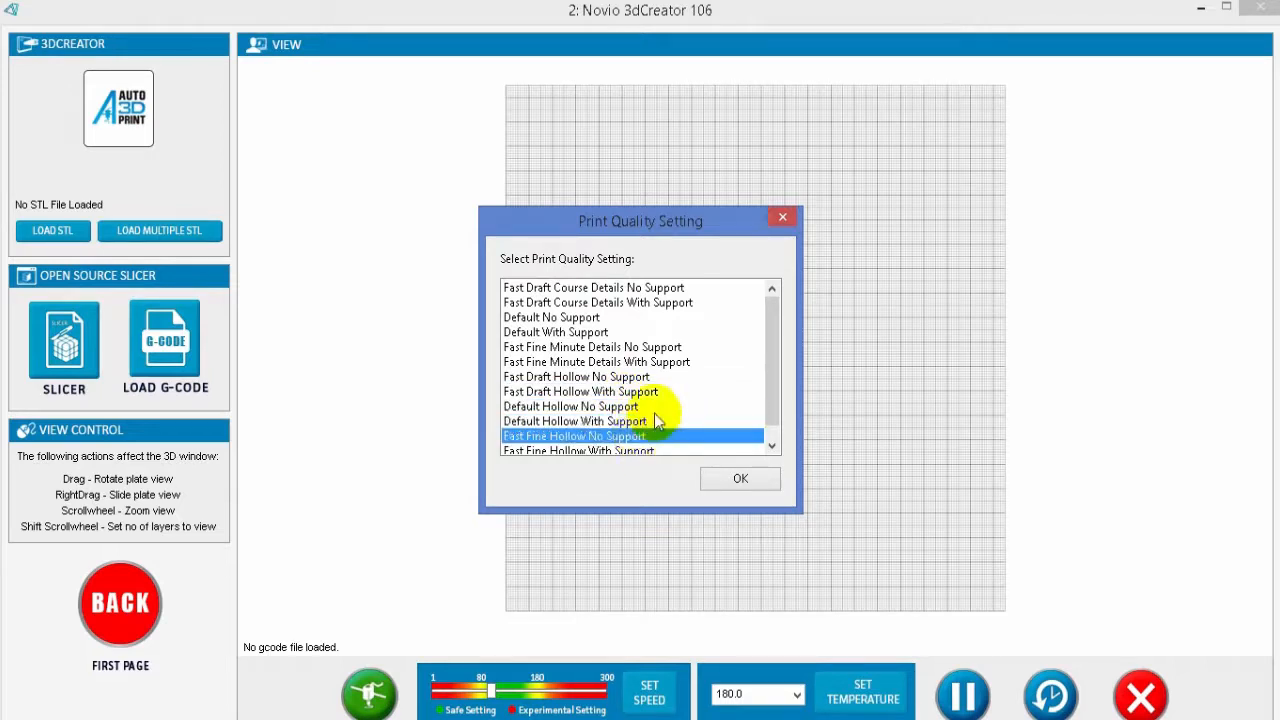
{"action": "scroll", "coordinate": [655, 440], "scroll_direction": "down", "scroll_amount": 1}
{"action": "left_click", "coordinate": [655, 439]}
{"action": "left_click", "coordinate": [754, 480]}
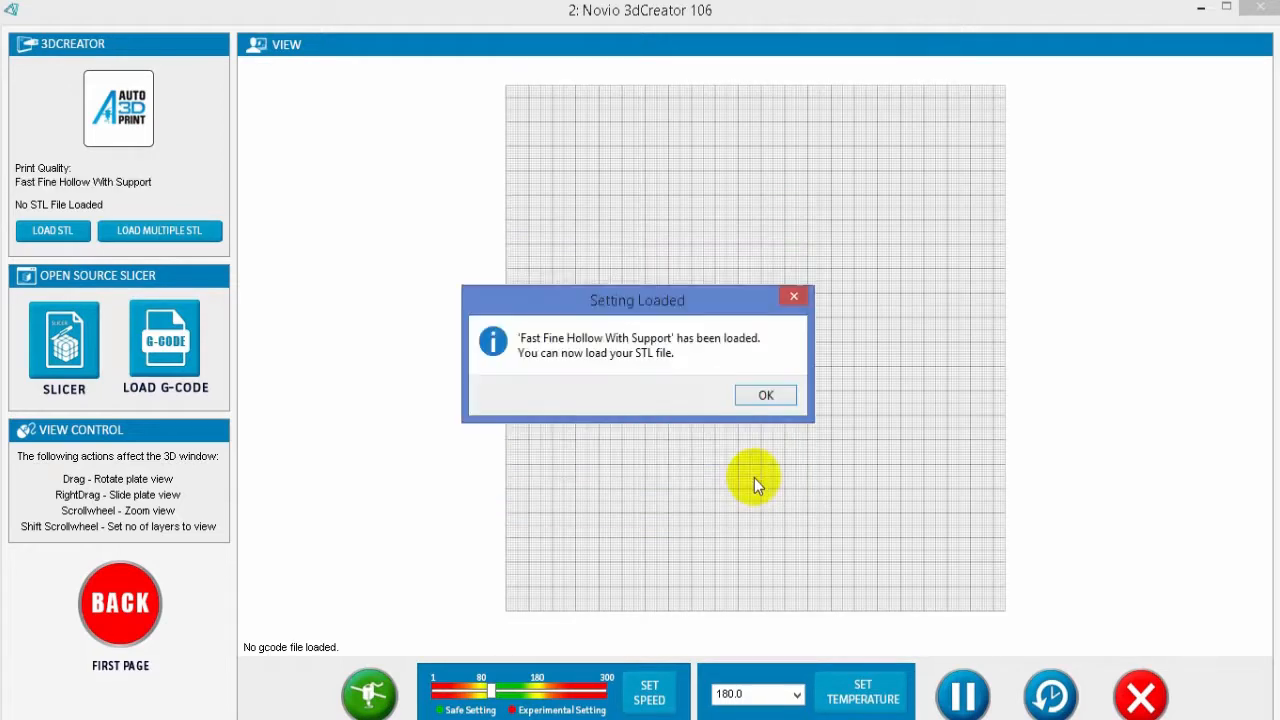
{"action": "left_click", "coordinate": [760, 388]}
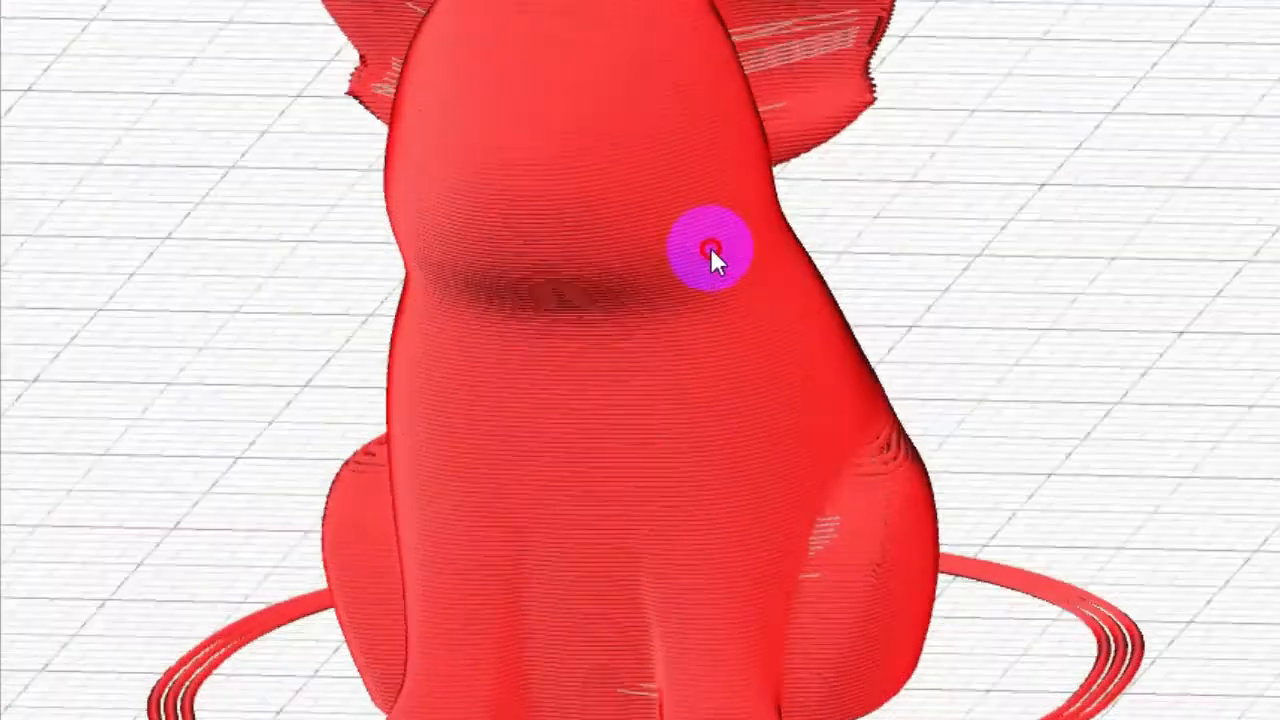
Examine the sliced koala model from different angles and reduce the displayed layers to inspect its interior.
{"action": "left_click_drag", "start_coordinate": [709, 244], "coordinate": [835, 330]}
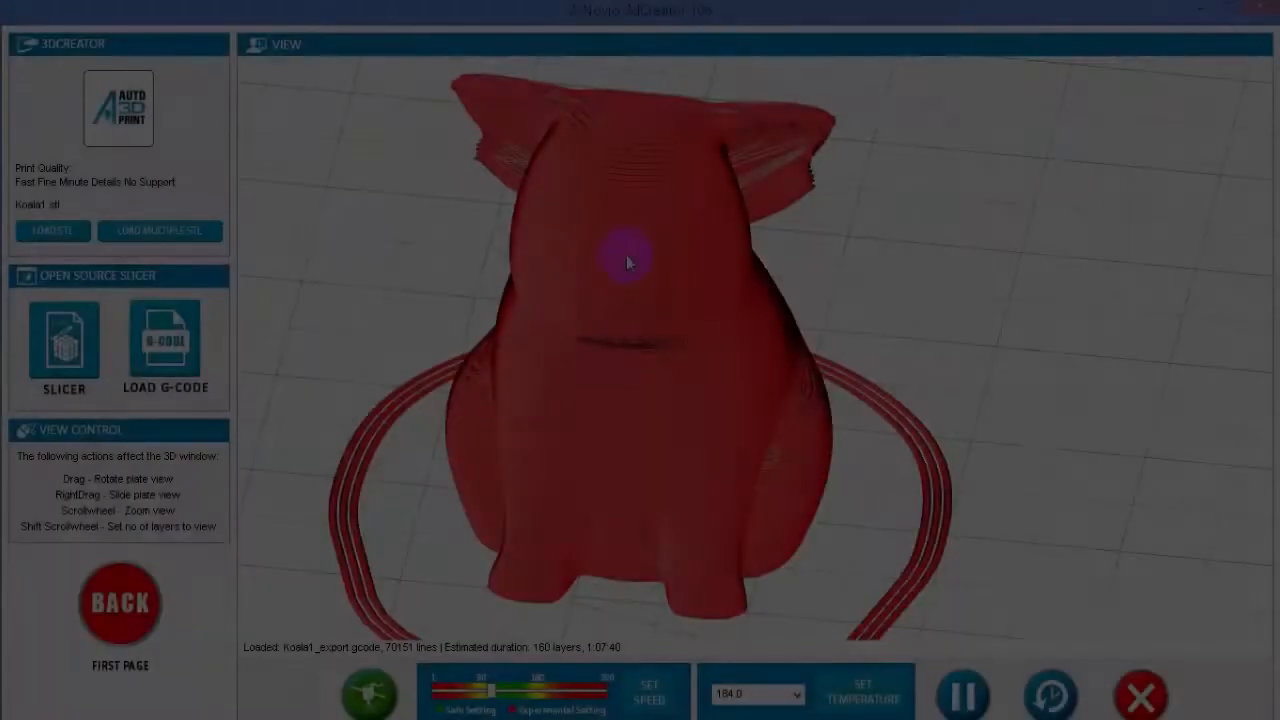
{"action": "scroll", "coordinate": [657, 262], "scroll_direction": "down", "scroll_amount": 10, "text": "shift"}
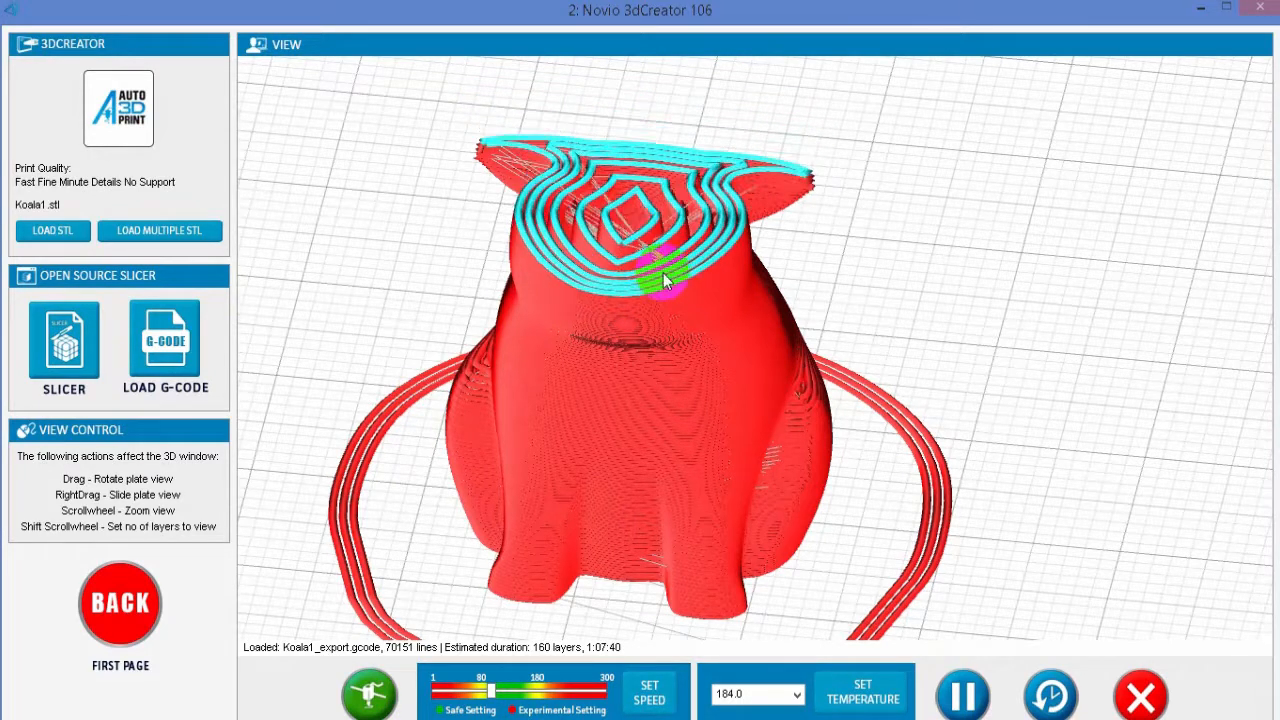
{"action": "scroll", "coordinate": [663, 273], "scroll_direction": "down", "scroll_amount": 5, "text": "shift"}
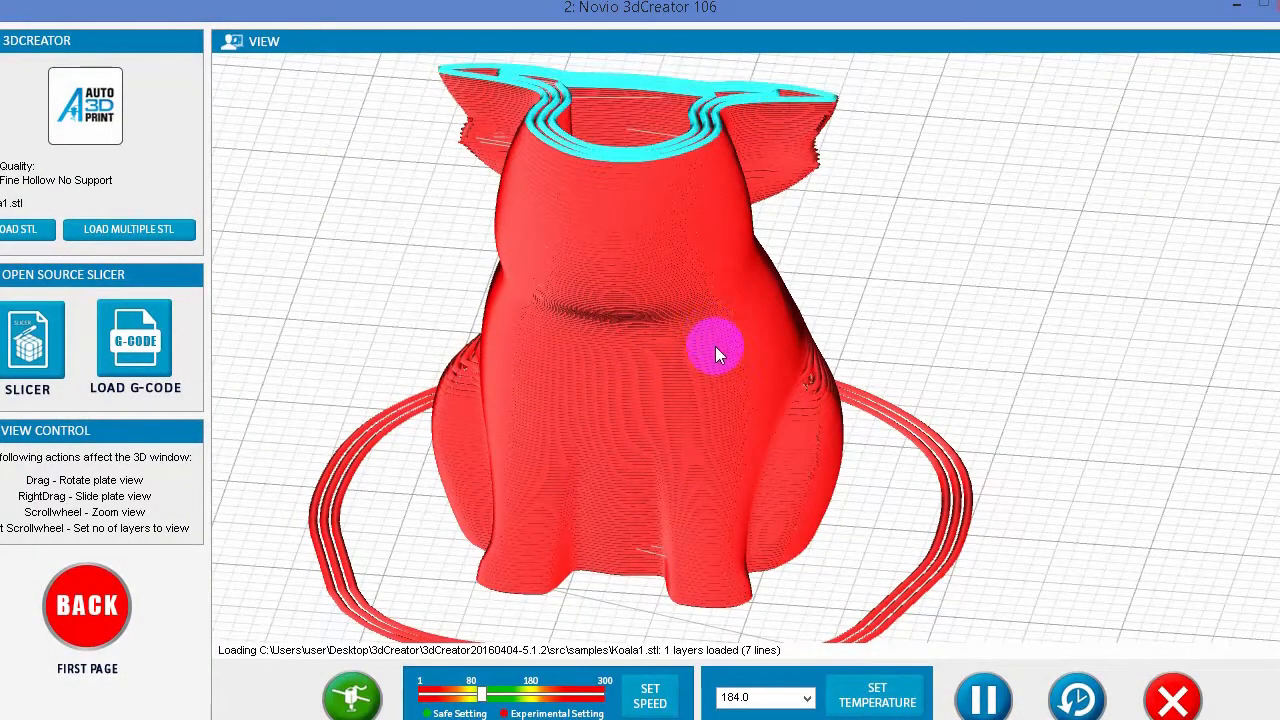
{"action": "scroll", "coordinate": [716, 350], "scroll_direction": "down", "scroll_amount": 5, "text": "ctrl"}
{"action": "scroll", "coordinate": [696, 385], "scroll_direction": "down", "scroll_amount": 8, "text": "ctrl"}
{"action": "scroll", "coordinate": [695, 427], "scroll_direction": "down", "scroll_amount": 8, "text": "ctrl"}
{"action": "scroll", "coordinate": [680, 433], "scroll_direction": "down", "scroll_amount": 6, "text": "ctrl"}
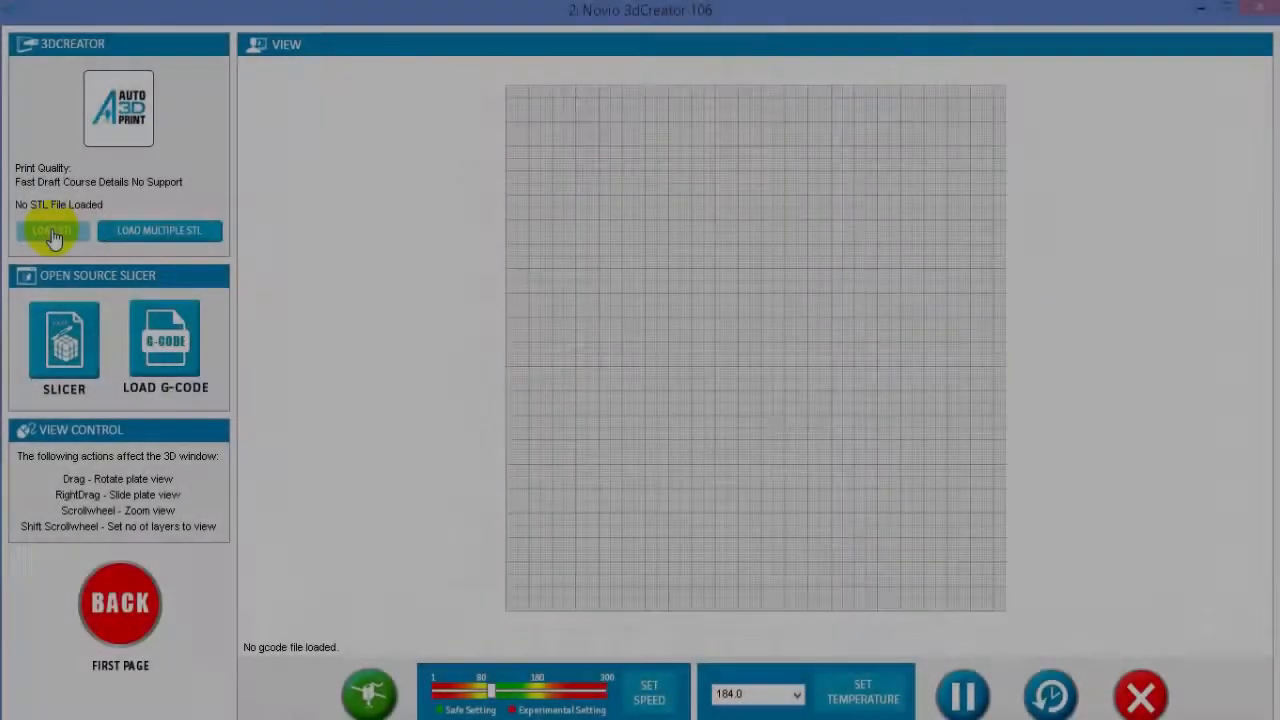
Load Koala1.stl from the samples folder and inspect the sliced model up close.
{"action": "left_click", "coordinate": [53, 234]}
{"action": "left_click", "coordinate": [208, 181]}
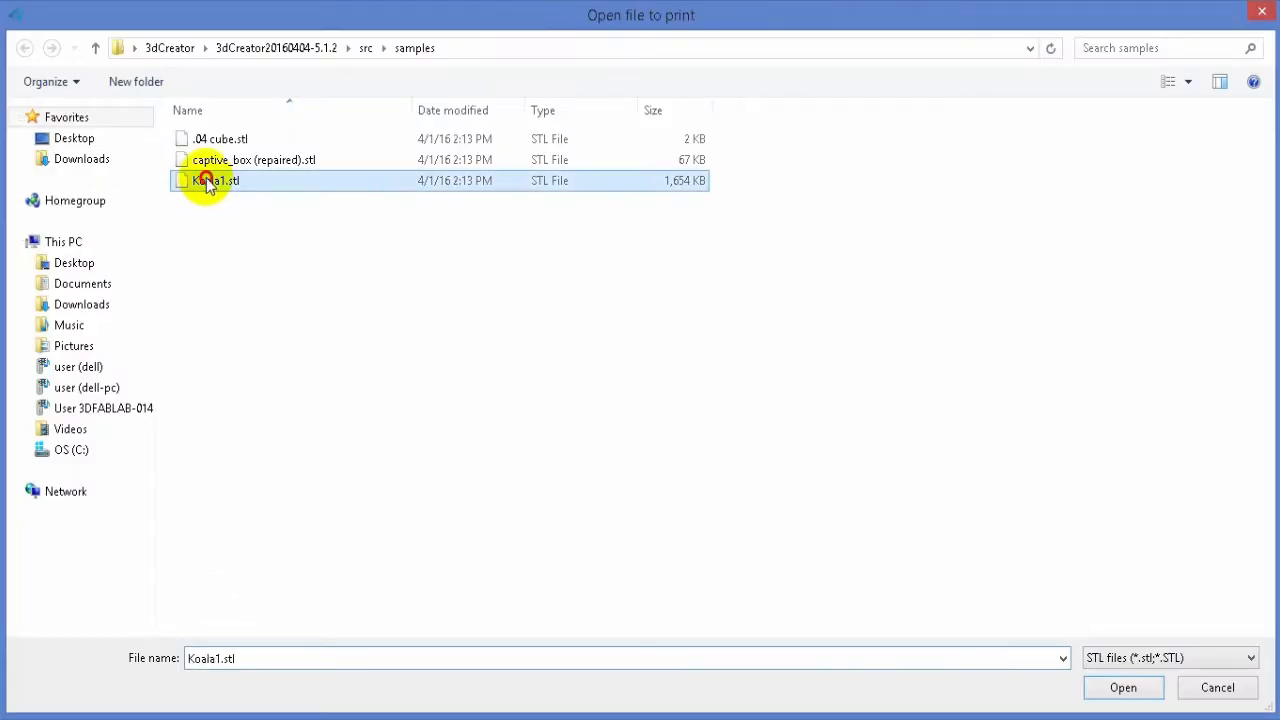
{"action": "double_click", "coordinate": [208, 181]}
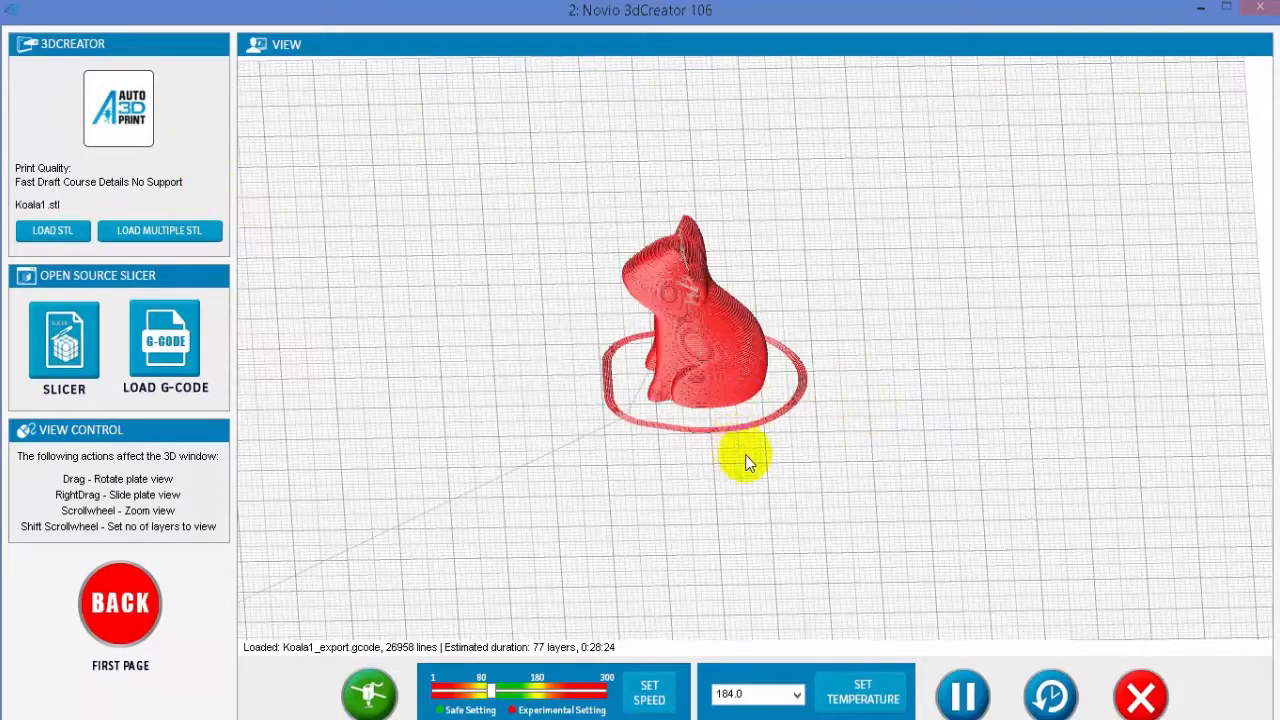
{"action": "scroll", "coordinate": [745, 462], "scroll_direction": "up", "scroll_amount": 5}
{"action": "left_click_drag", "start_coordinate": [743, 423], "coordinate": [663, 189]}
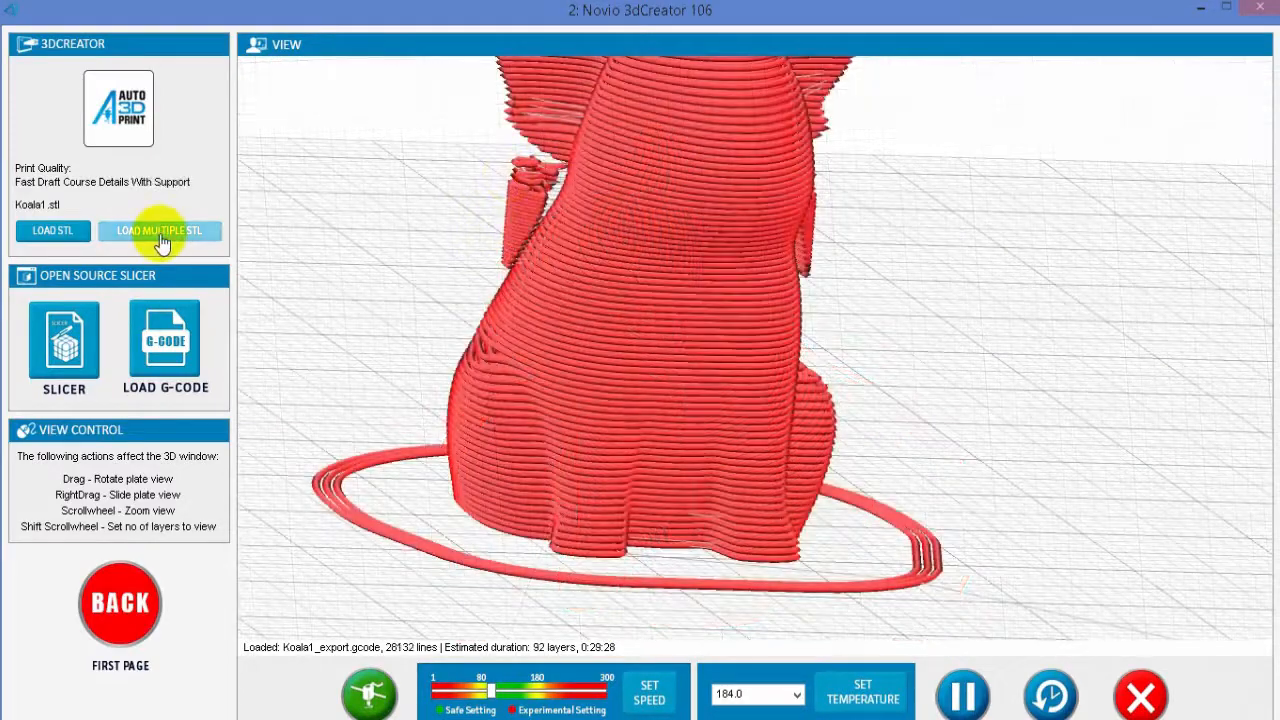
Open the Plate Building Tool and load CYLINDER.stl, CUBE.stl and PYRAMID.stl from the Basic_Shapes folder.
{"action": "left_click", "coordinate": [160, 240]}
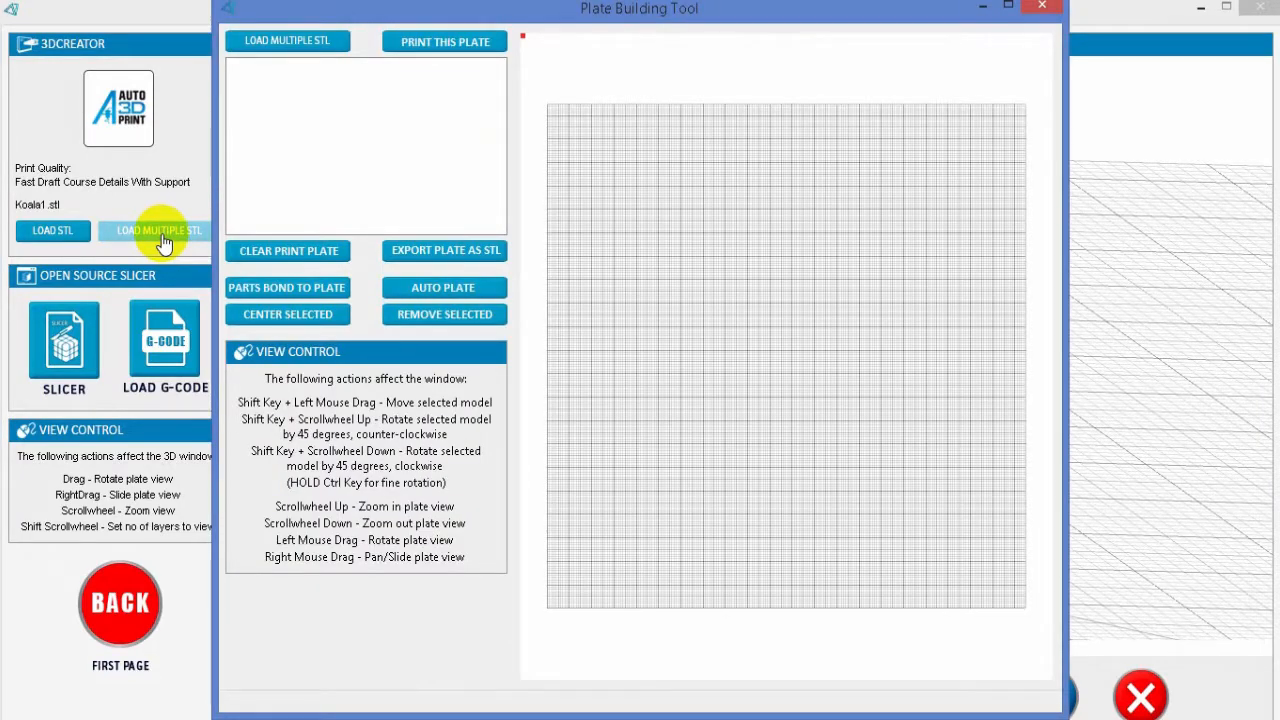
{"action": "left_click", "coordinate": [290, 50]}
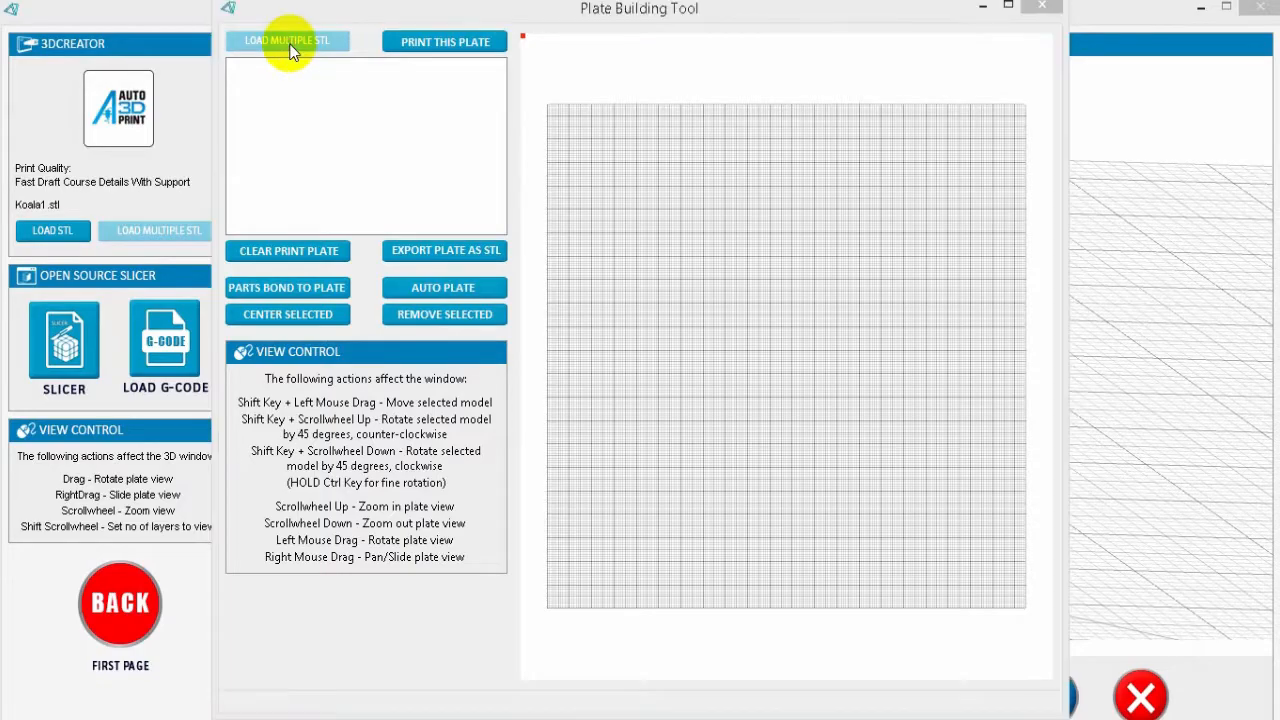
{"action": "double_click", "coordinate": [215, 198]}
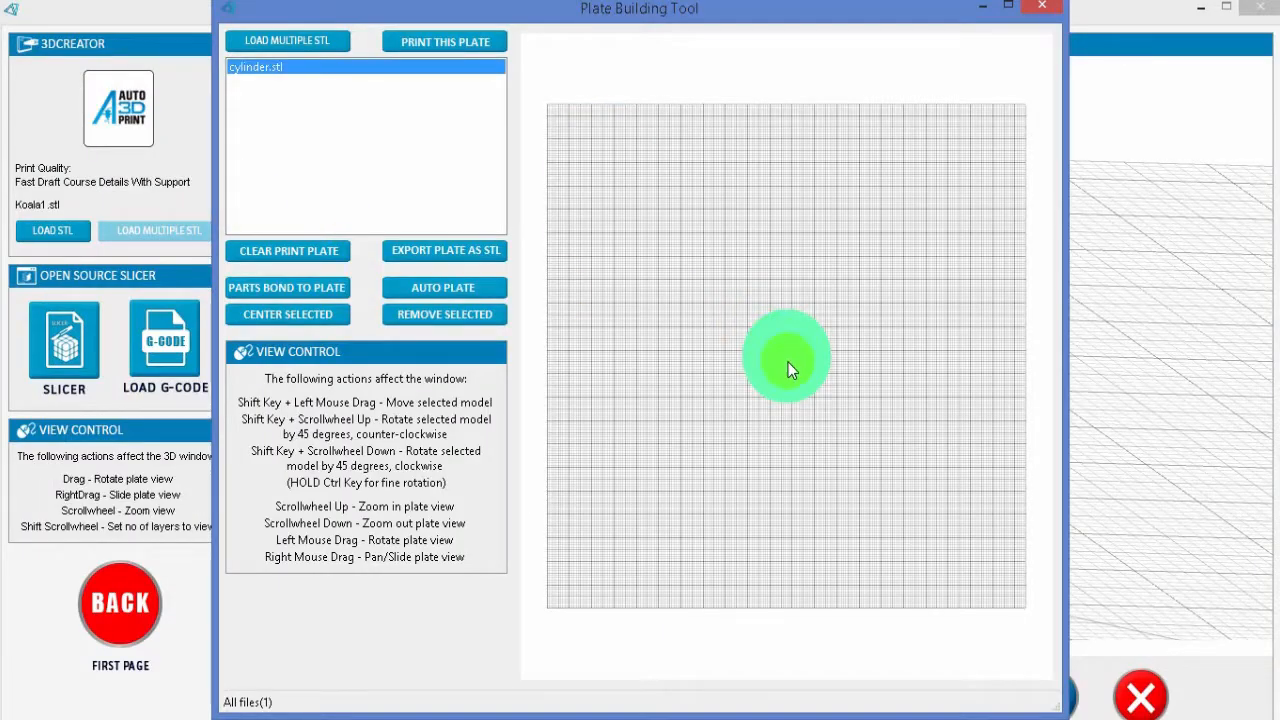
{"action": "left_click", "coordinate": [298, 48]}
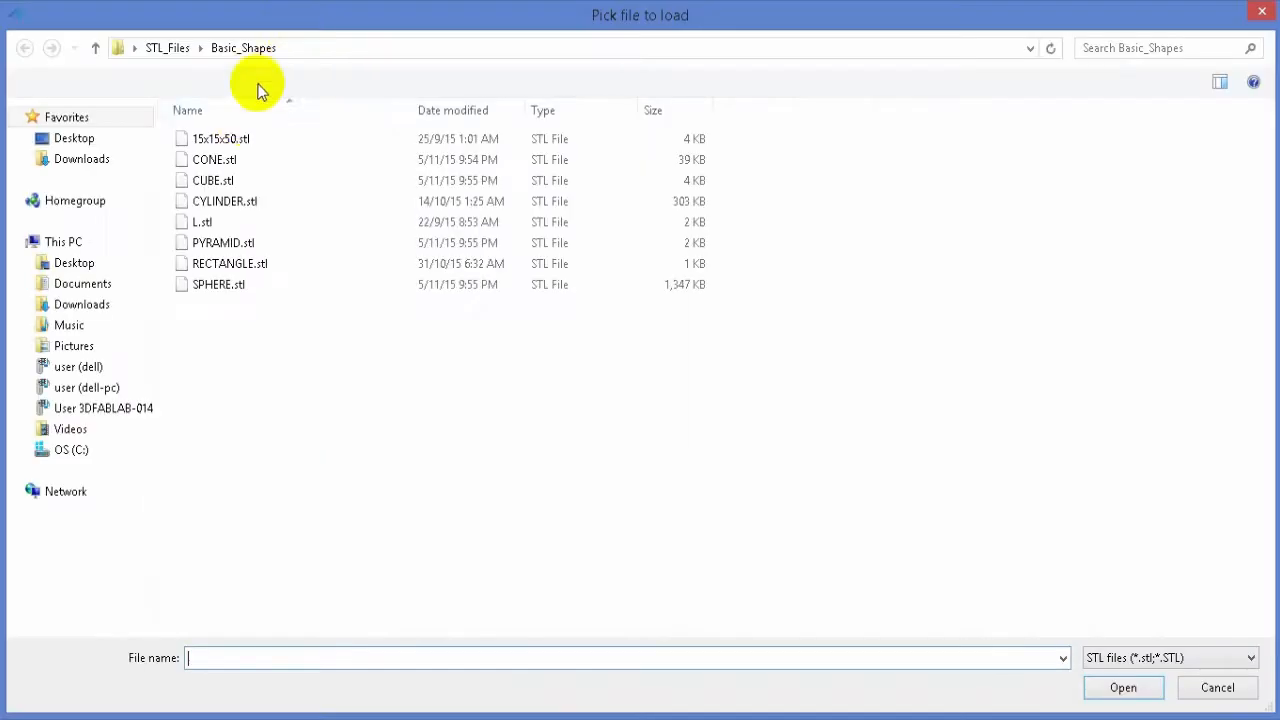
{"action": "double_click", "coordinate": [233, 186]}
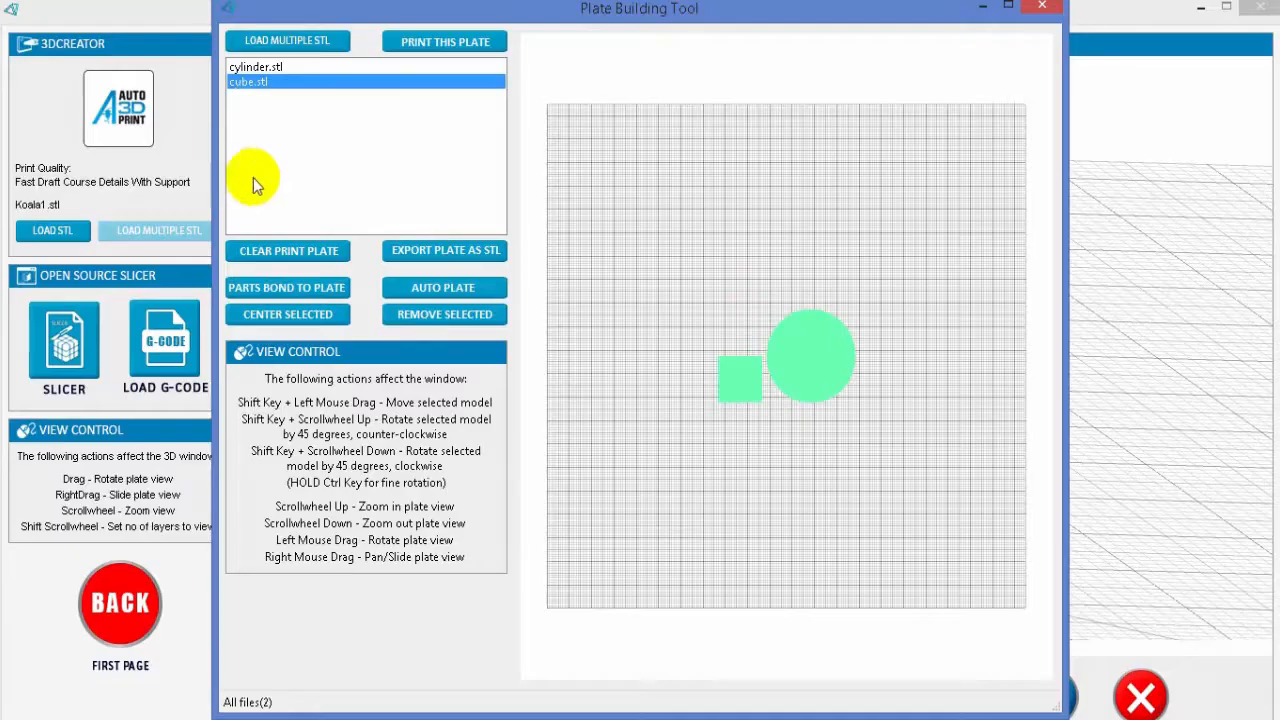
{"action": "left_click", "coordinate": [298, 48]}
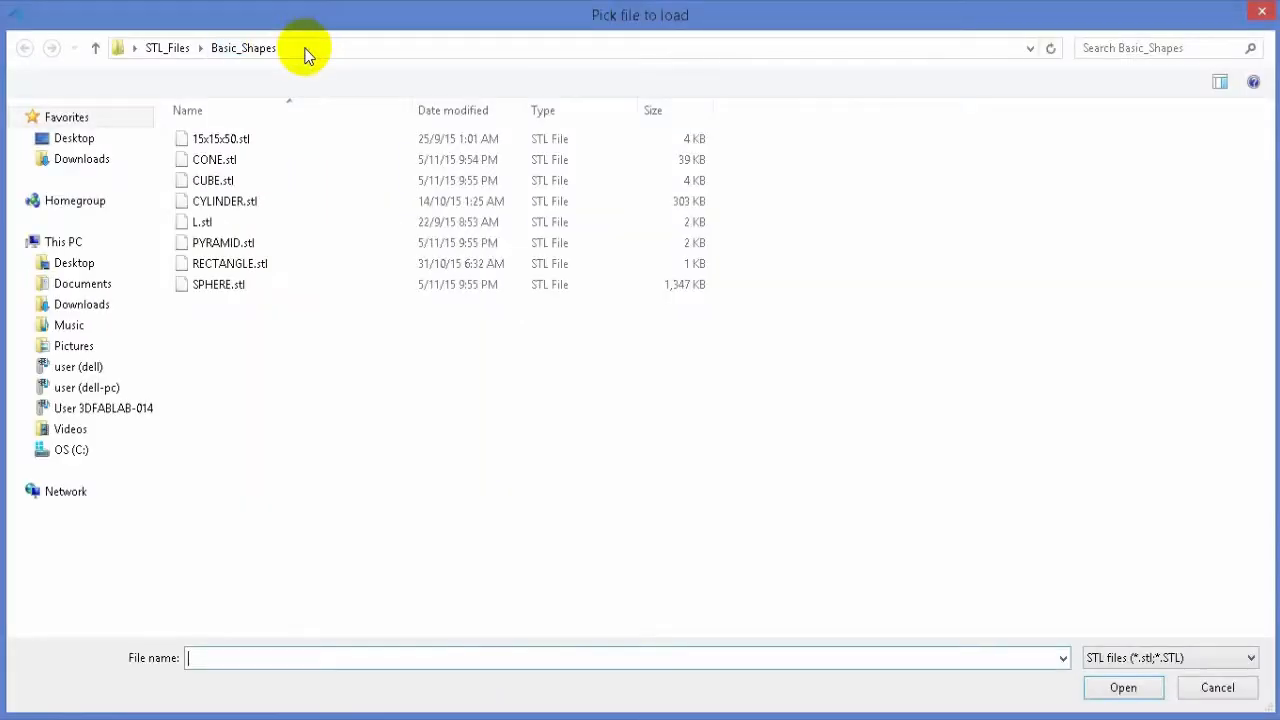
{"action": "double_click", "coordinate": [232, 243]}
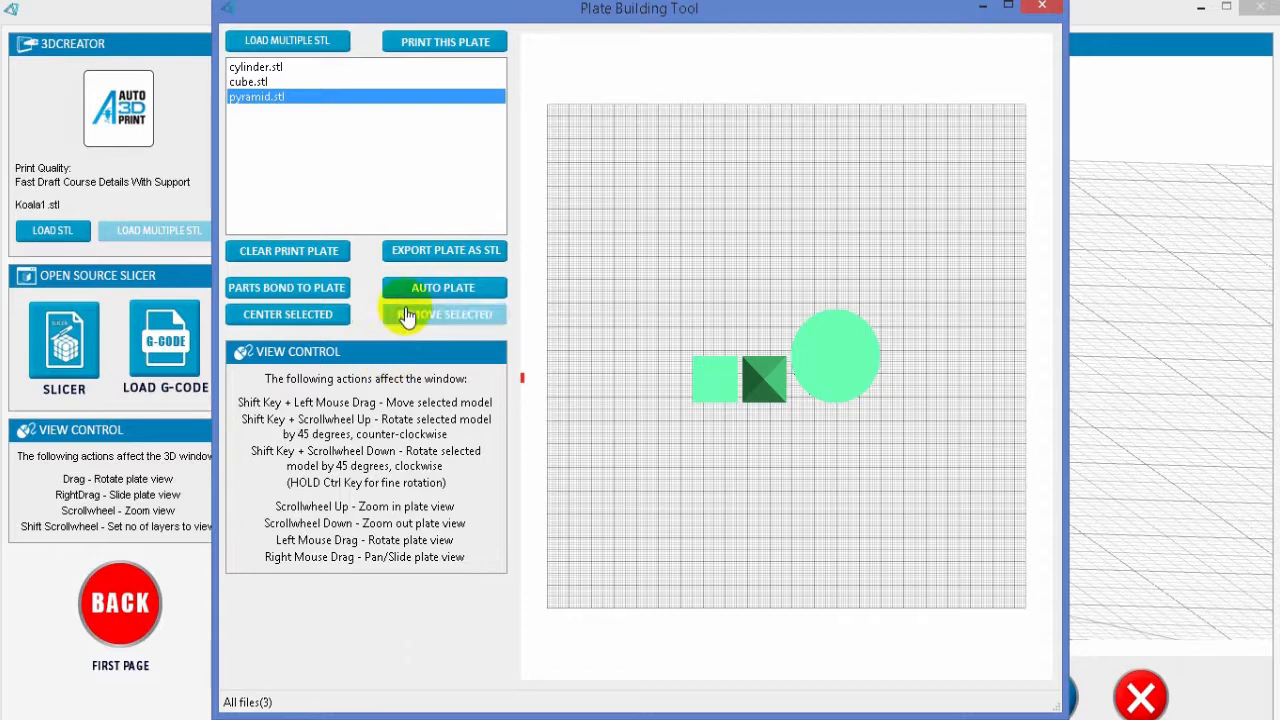
Reposition the parts on the plate: cylinder to the upper left, cube slightly down and left, pyramid slightly up and right.
{"action": "left_click", "coordinate": [252, 68]}
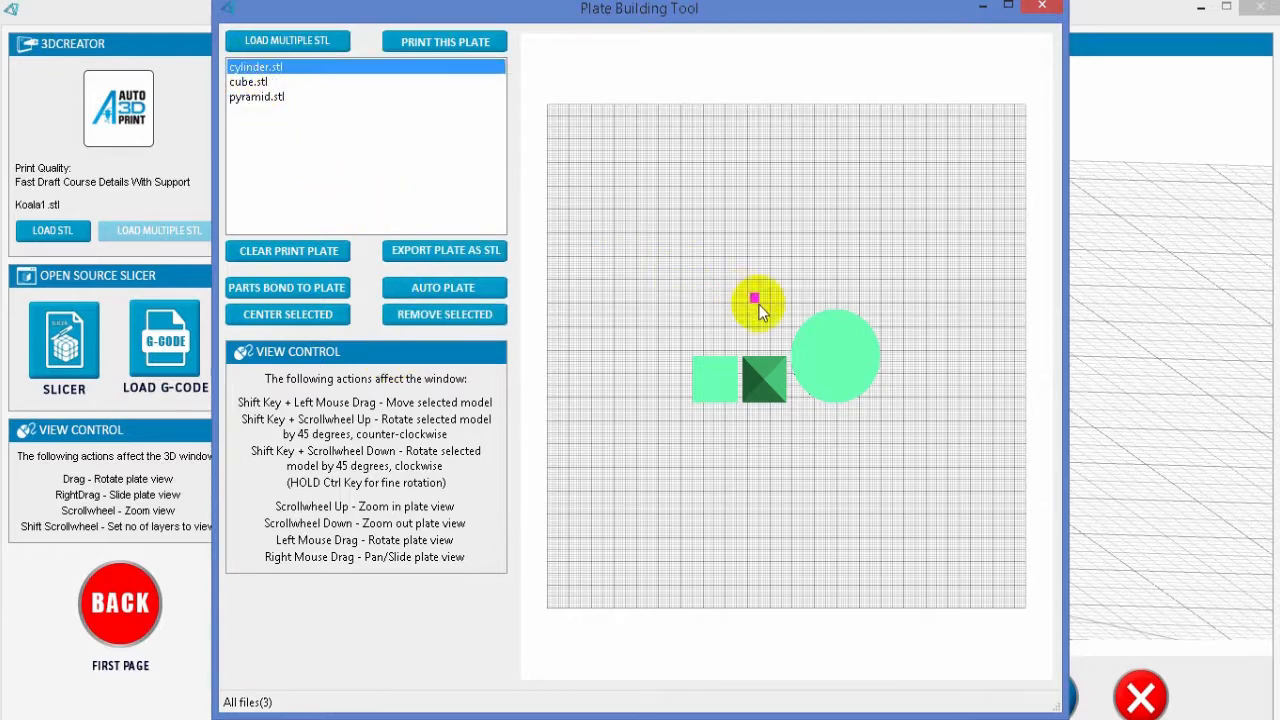
{"action": "left_click_drag", "start_coordinate": [841, 379], "coordinate": [690, 302], "text": "shift"}
{"action": "left_click", "coordinate": [248, 82]}
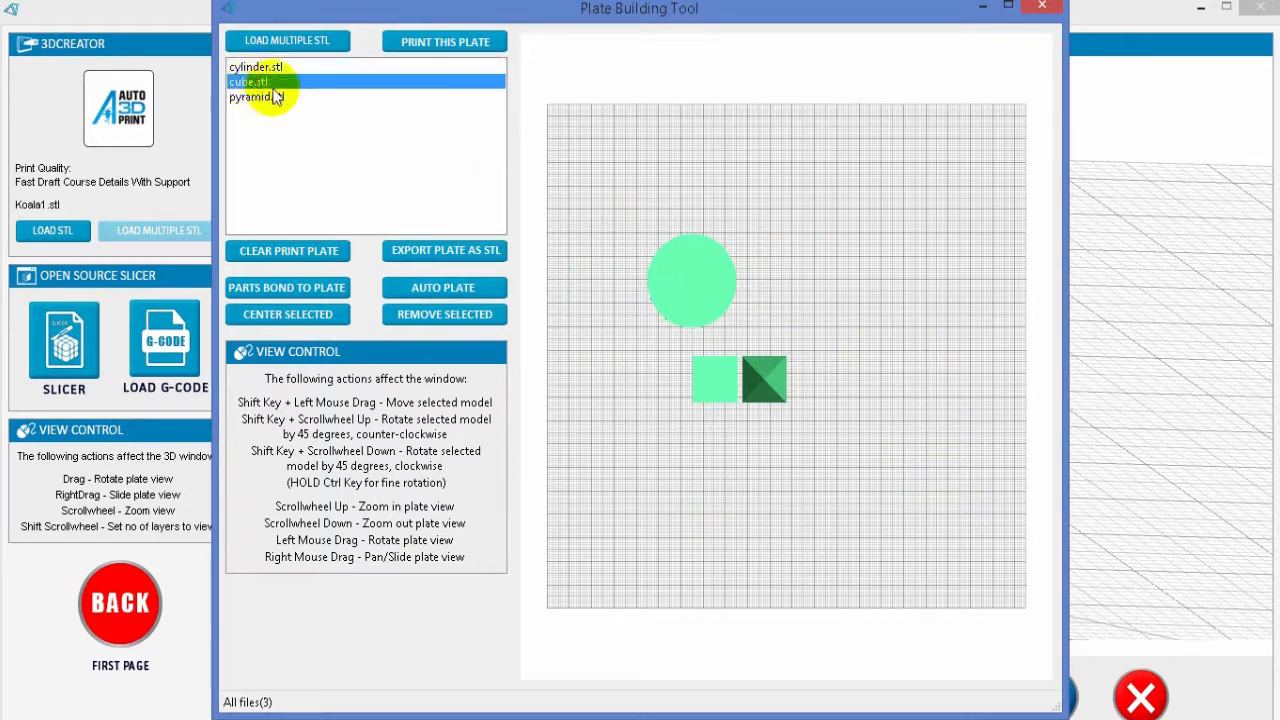
{"action": "left_click_drag", "start_coordinate": [718, 395], "coordinate": [696, 411], "text": "shift"}
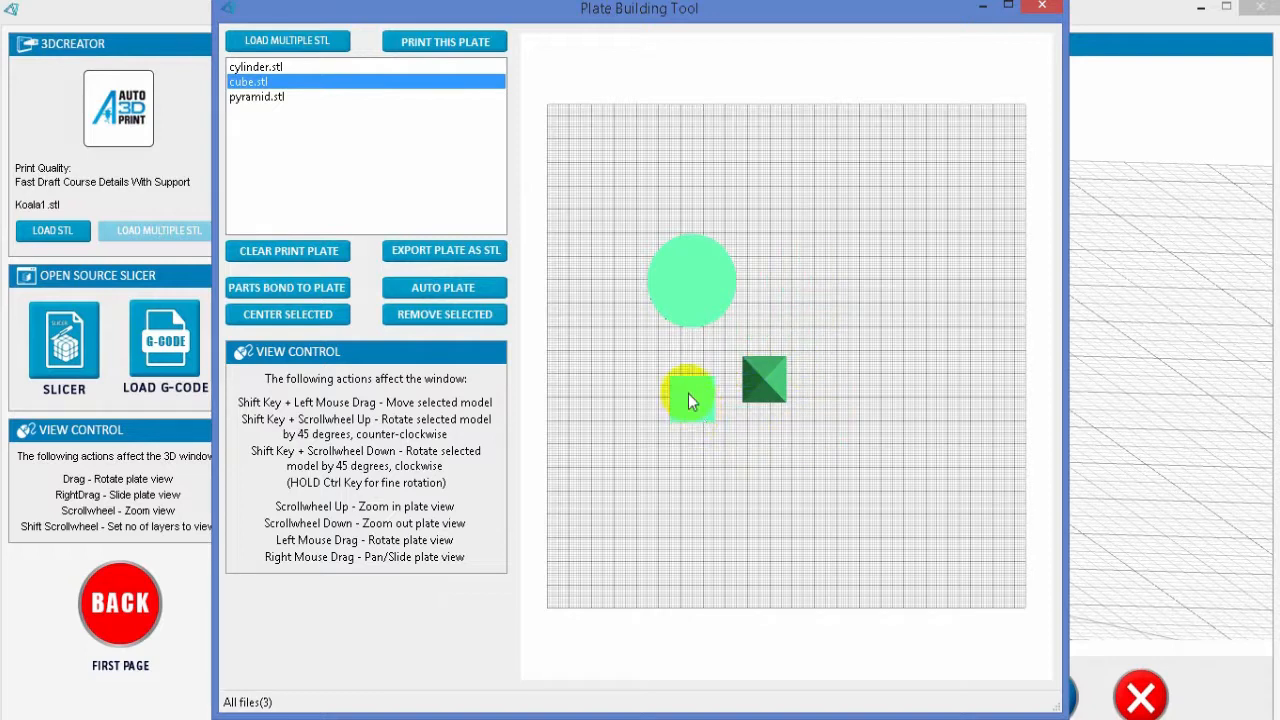
{"action": "left_click", "coordinate": [275, 97]}
{"action": "mouse_move", "coordinate": [774, 369]}
{"action": "left_mouse_down", "text": "shift"}
{"action": "mouse_move", "coordinate": [776, 334]}
{"action": "mouse_move", "coordinate": [788, 360]}
{"action": "left_mouse_up", "text": "shift"}
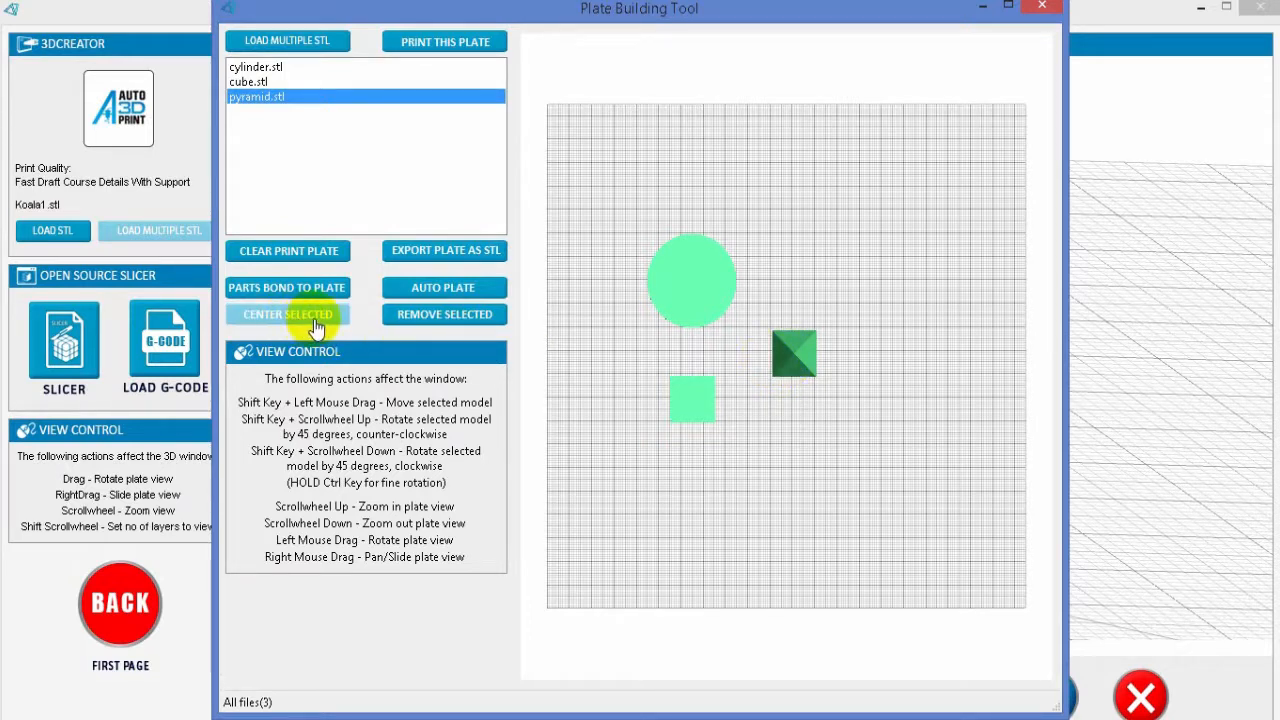
Arrange all parts with Auto Plate and rotate the cube clockwise in fine increments until its sides align with the grid.
{"action": "left_click", "coordinate": [453, 295]}
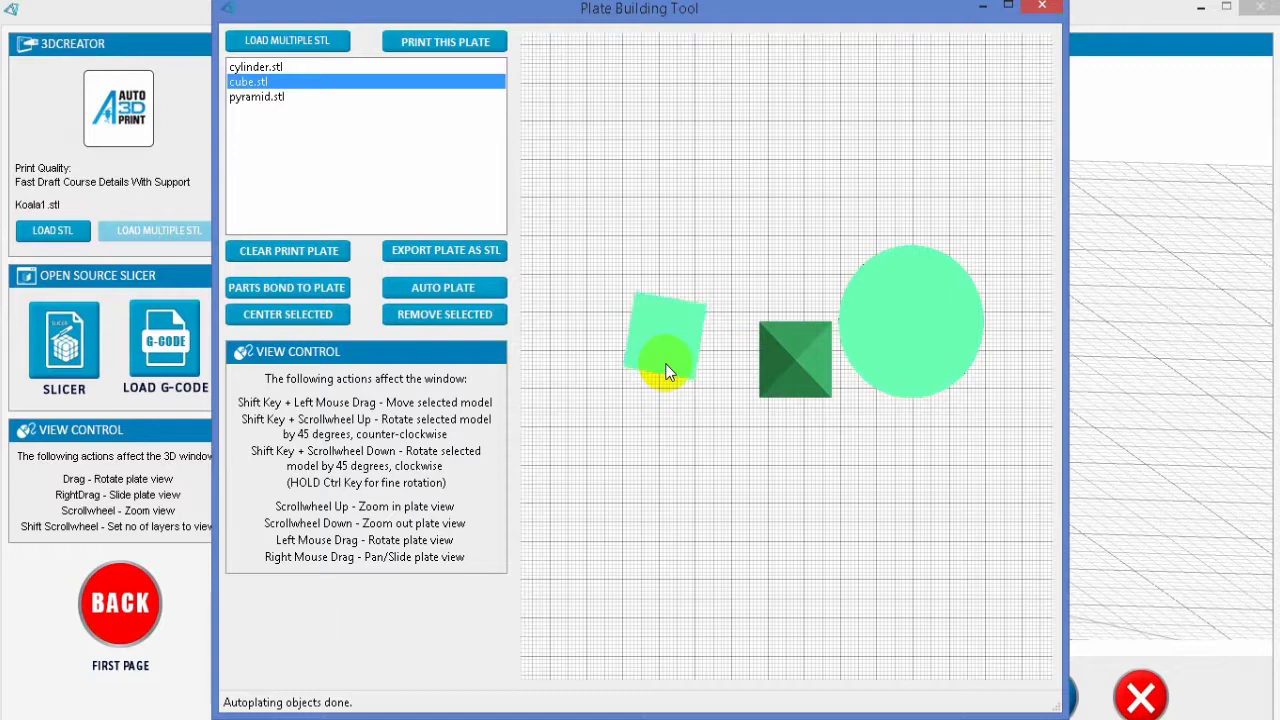
{"action": "scroll", "coordinate": [668, 372], "scroll_direction": "down", "scroll_amount": 5, "text": "ctrl+shift"}
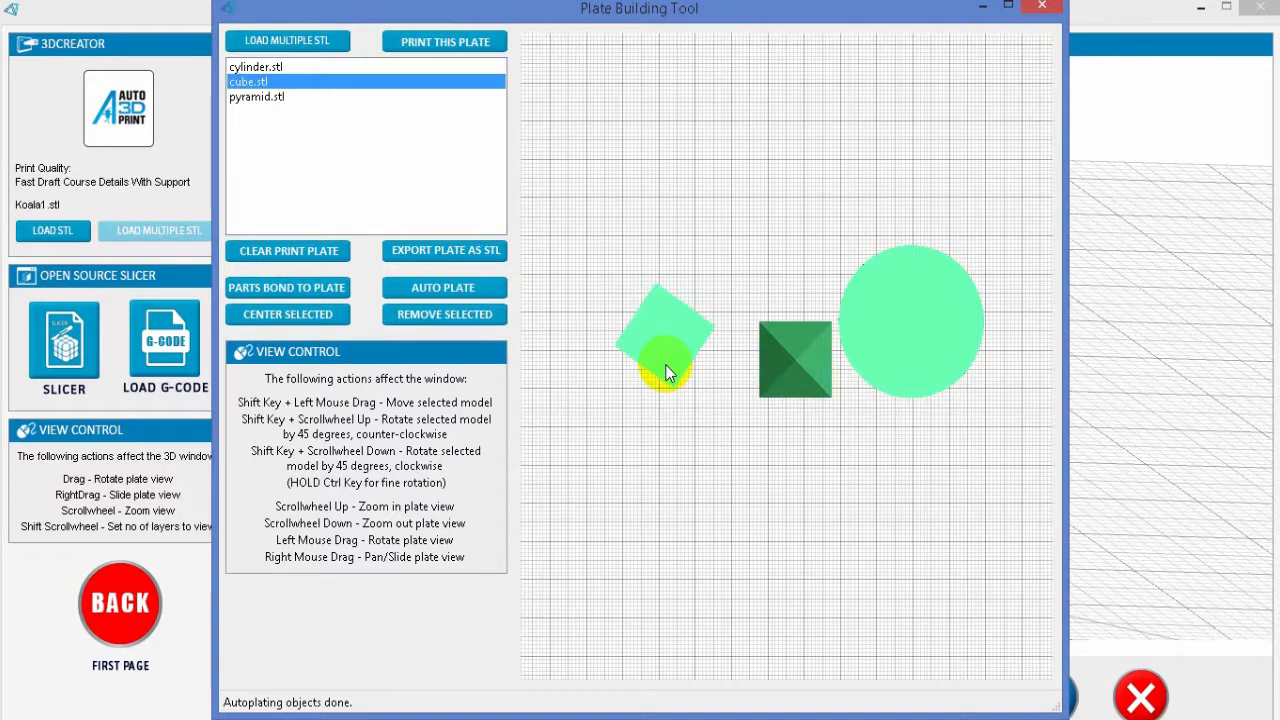
{"action": "scroll", "coordinate": [665, 363], "scroll_direction": "down", "scroll_amount": 9, "text": "ctrl+shift"}
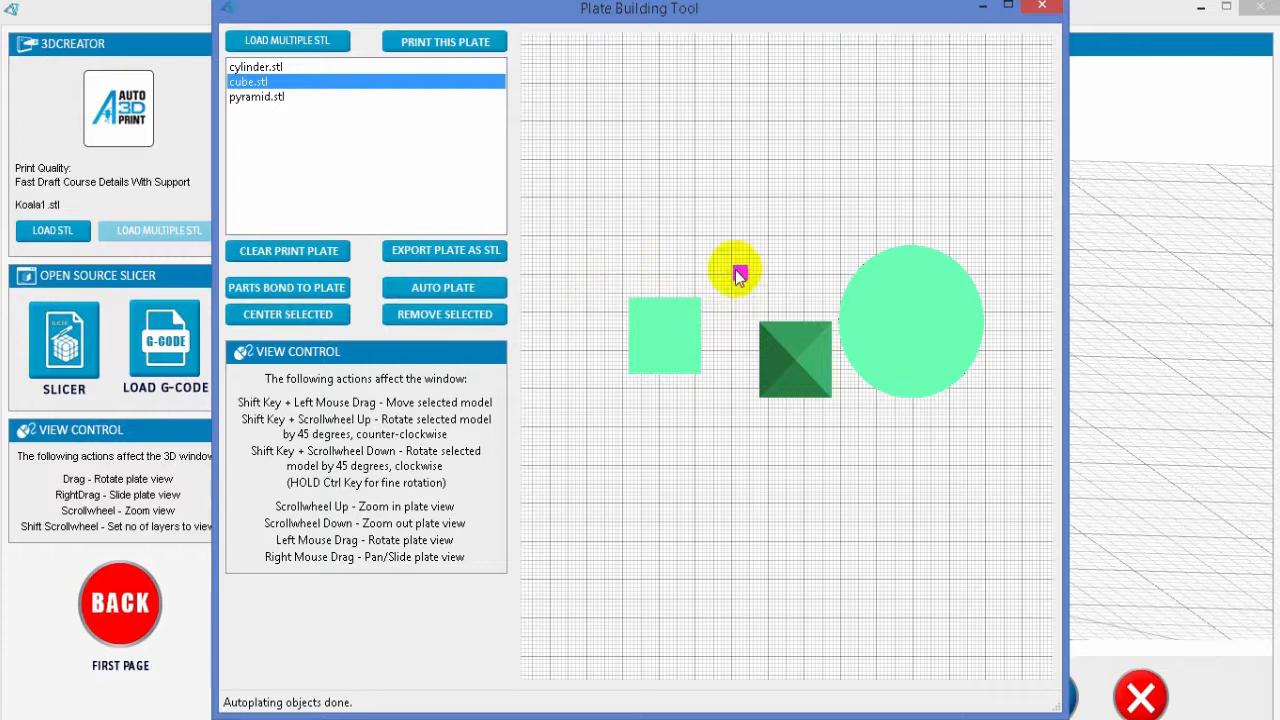
Export the plate as an STL file named basicshapes to the Desktop.
{"action": "left_click", "coordinate": [452, 258]}
{"action": "left_click", "coordinate": [102, 265]}
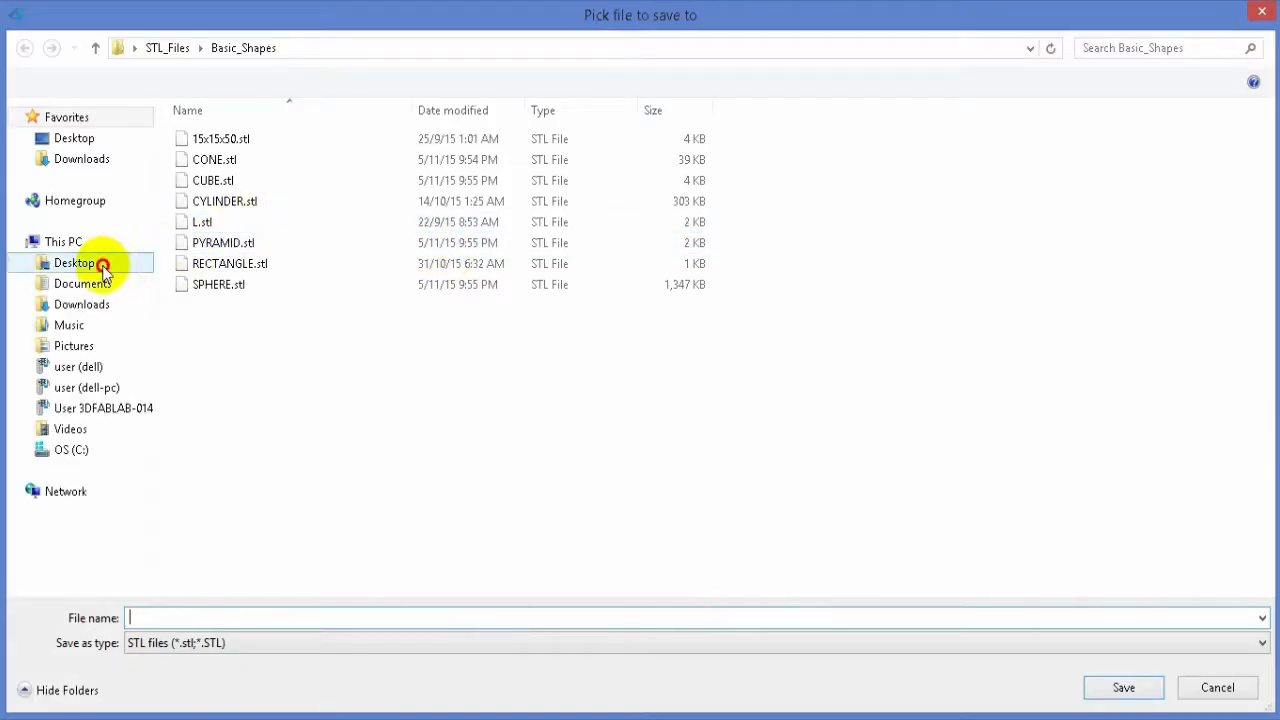
{"action": "left_click", "coordinate": [177, 615]}
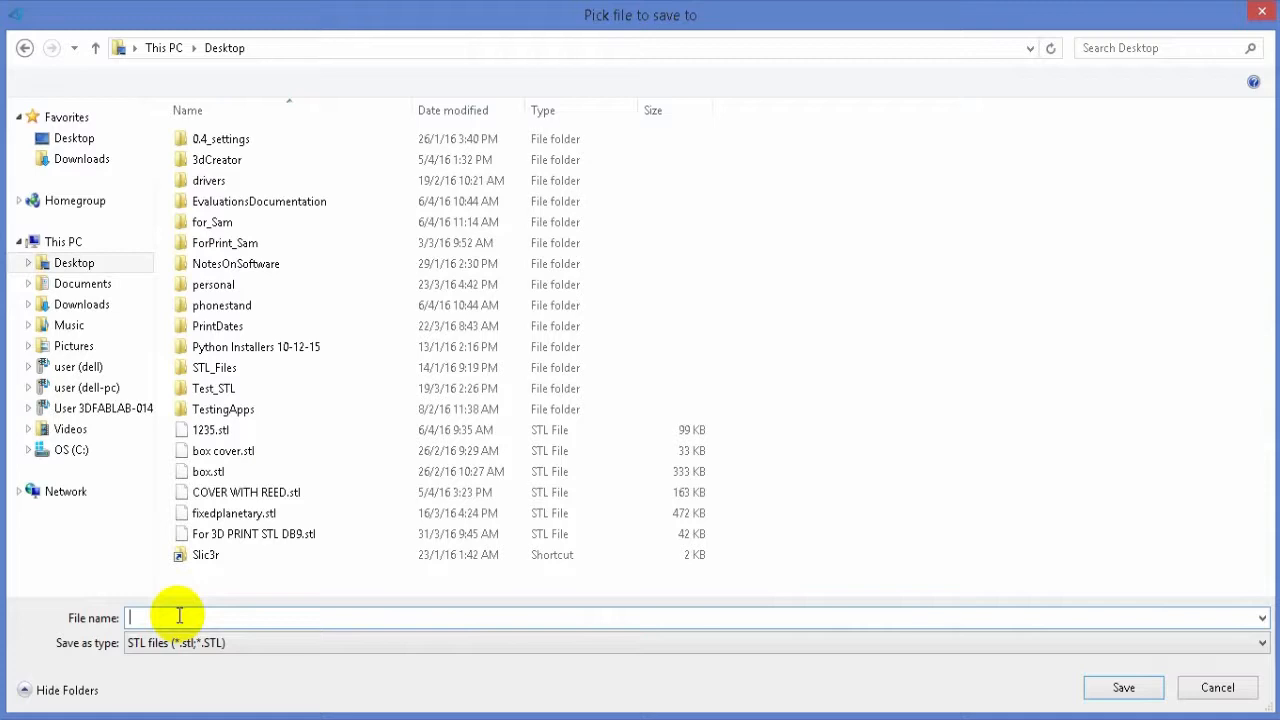
{"action": "type", "text": "basicshapes"}
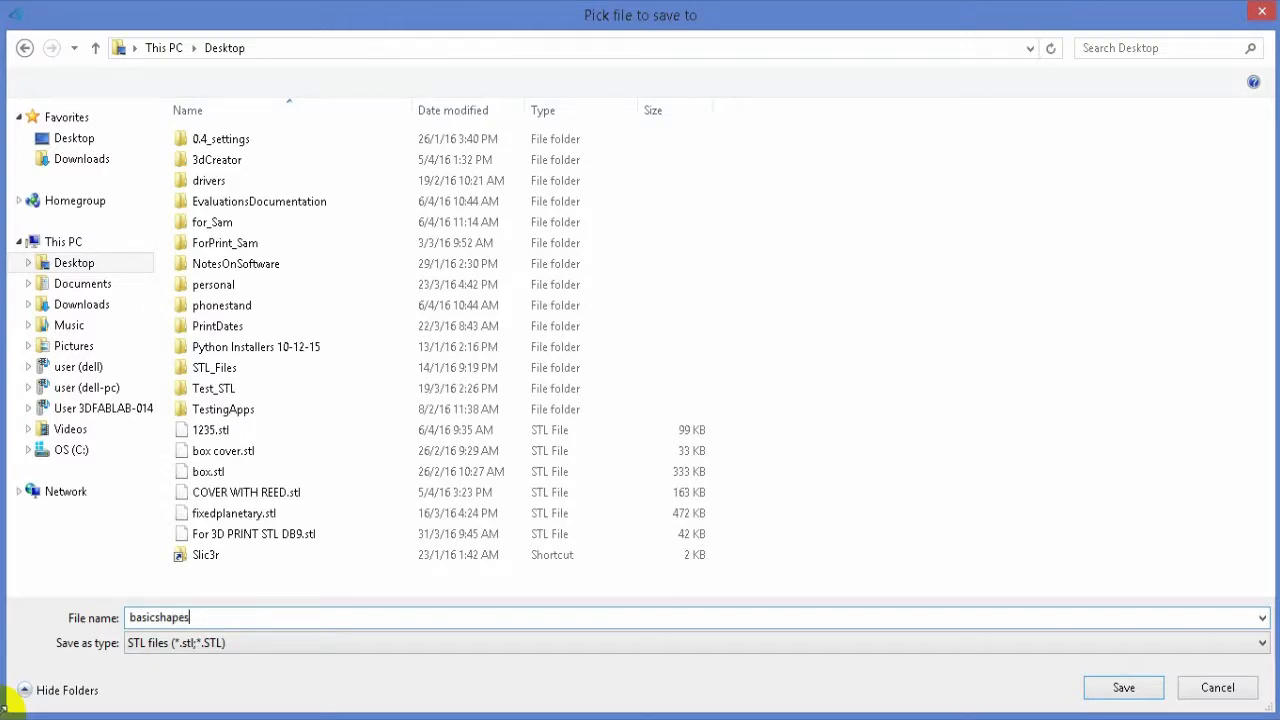
{"action": "key", "text": "Return"}
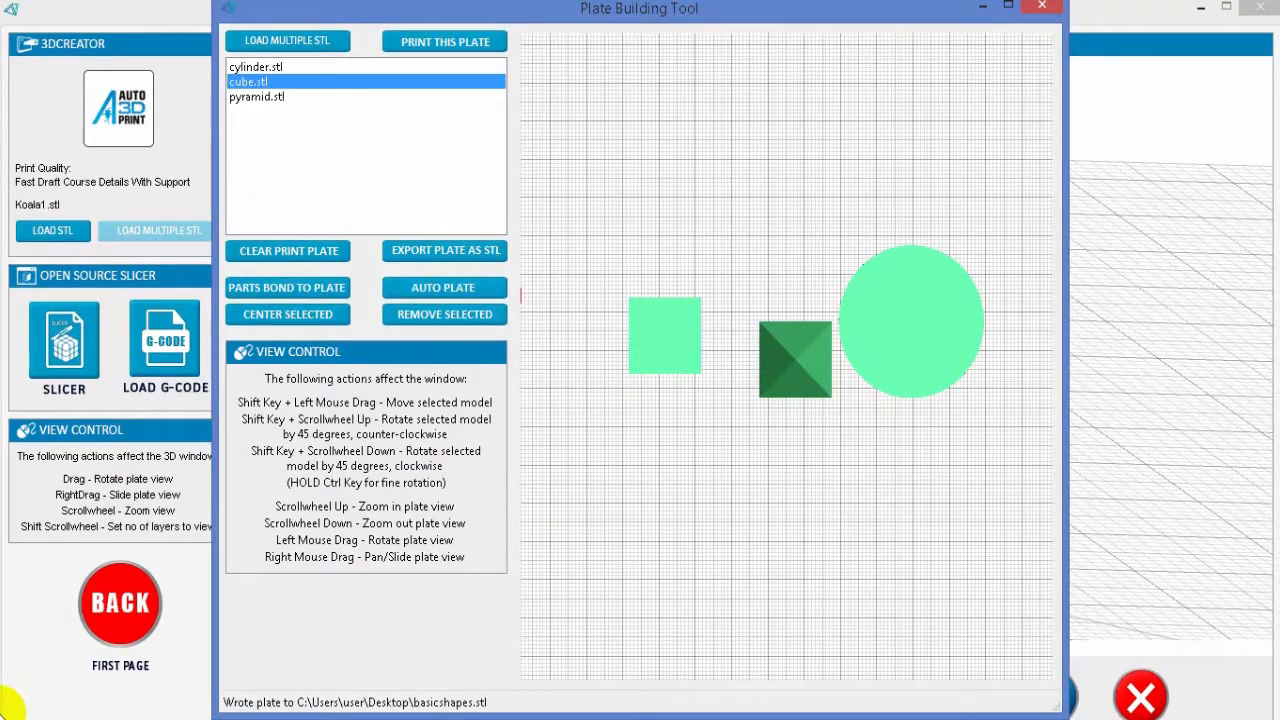
Send the arranged plate to the print page for slicing and open the Slic3r slicer.
{"action": "left_click", "coordinate": [435, 45]}
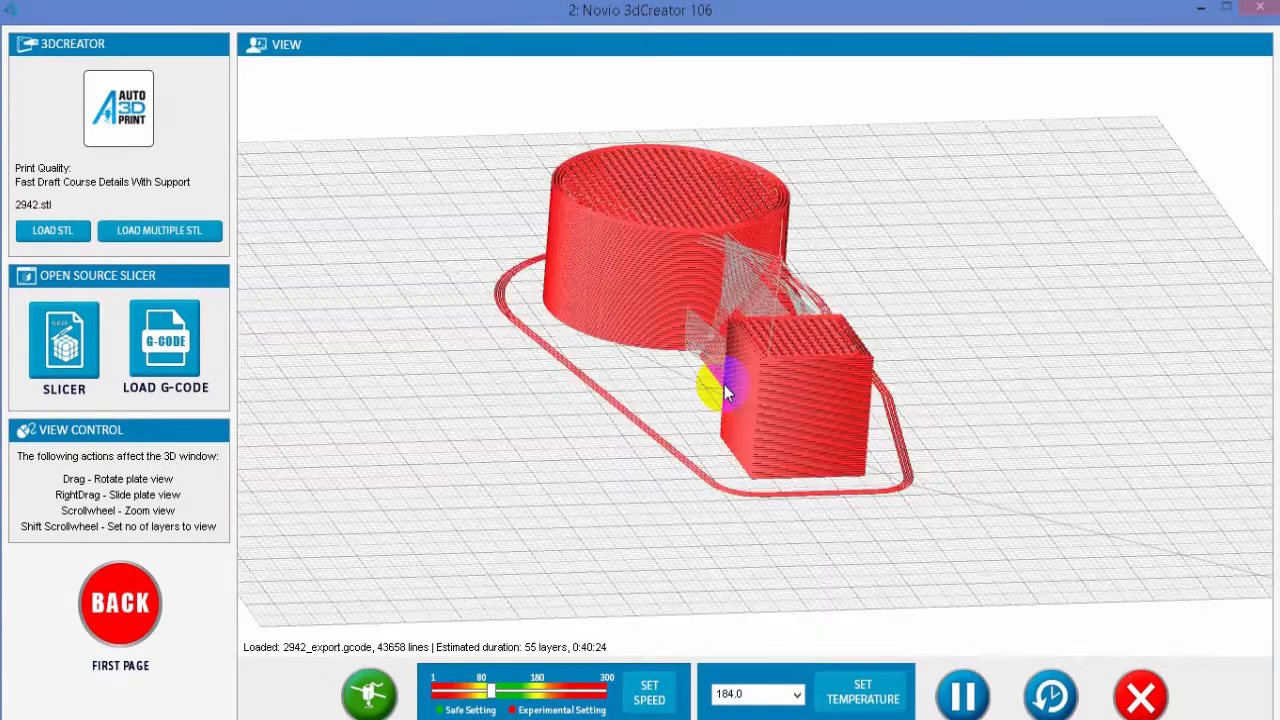
{"action": "left_click_drag", "start_coordinate": [744, 396], "coordinate": [526, 423]}
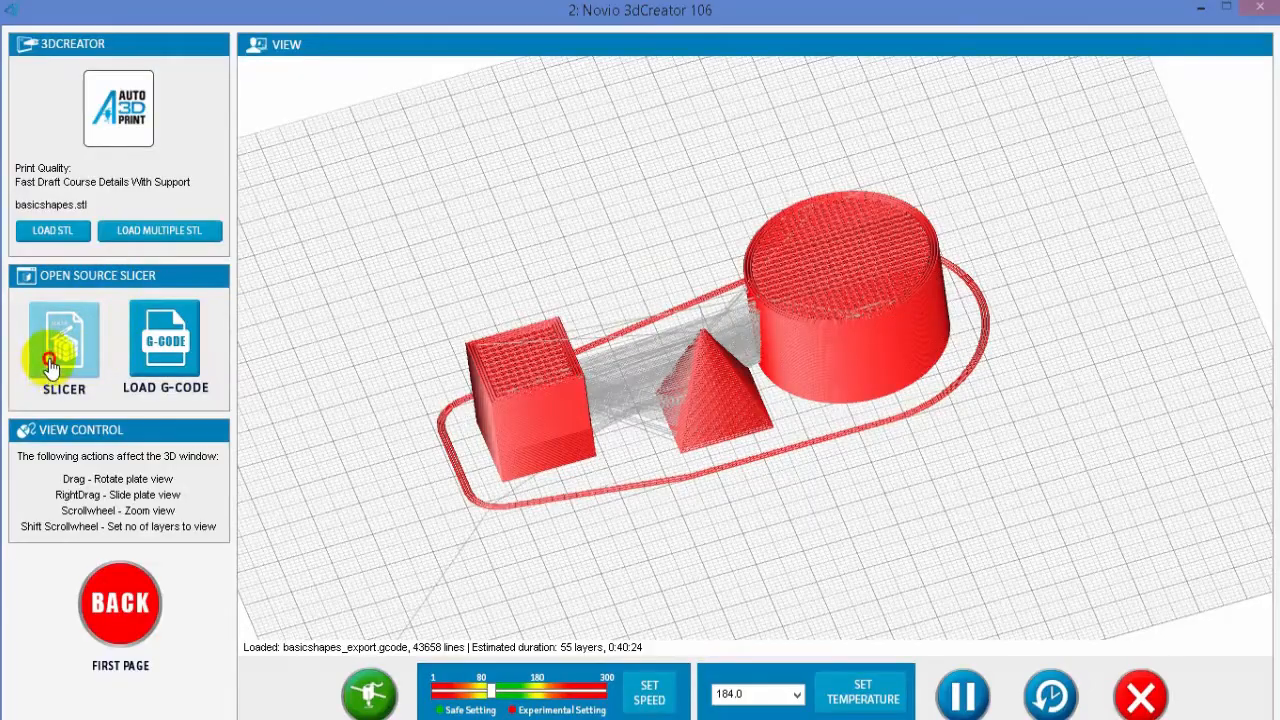
{"action": "left_click", "coordinate": [52, 368]}
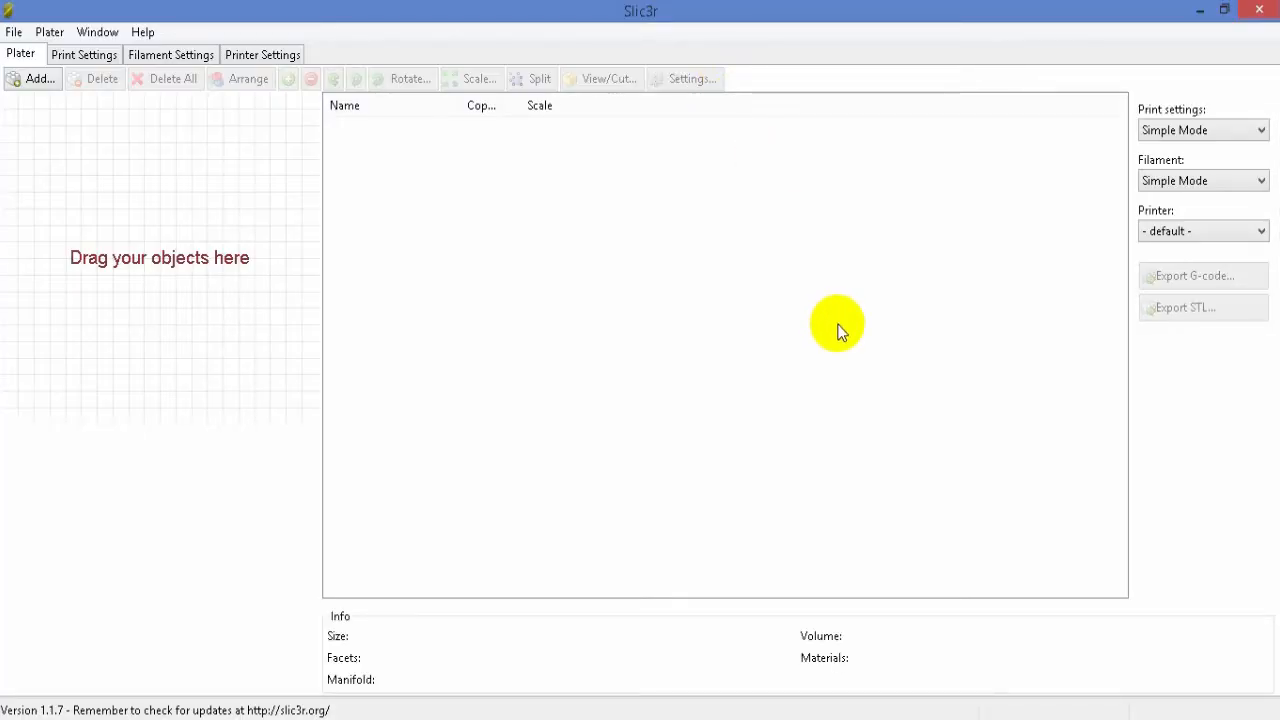
Review the slicer's print settings, filament settings and printer settings, and return to the plater.
{"action": "left_click", "coordinate": [86, 56]}
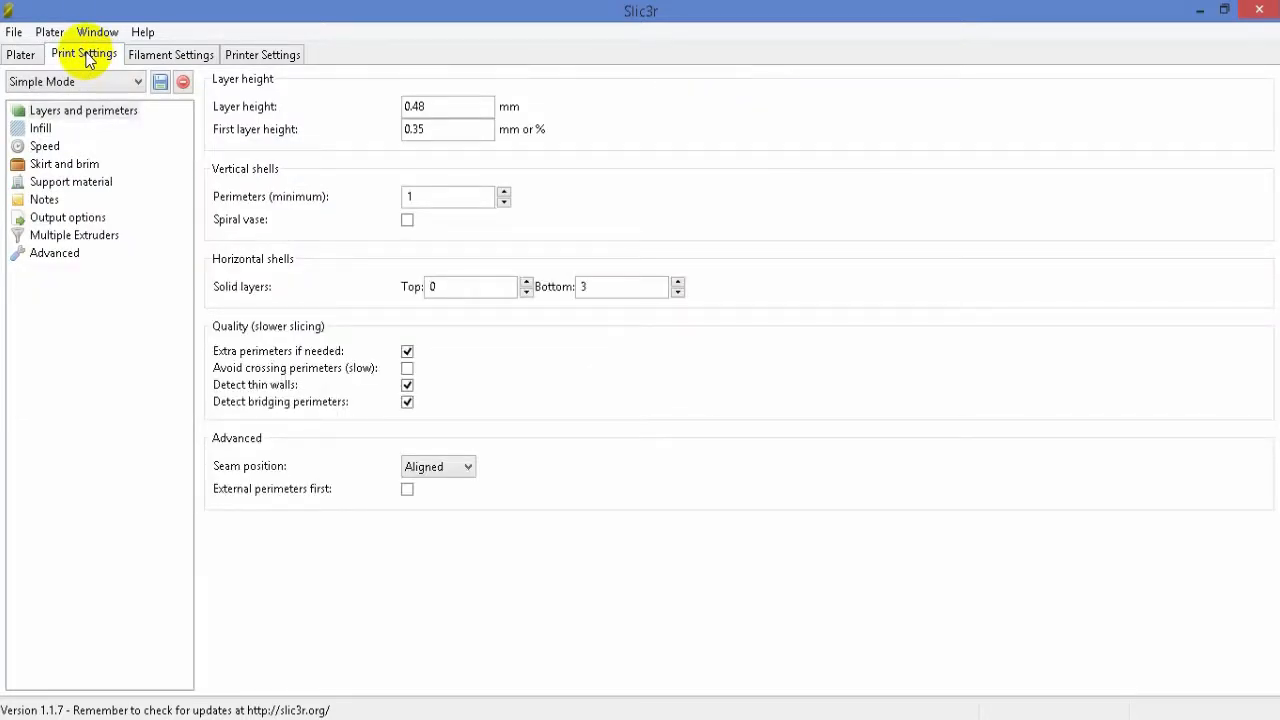
{"action": "left_click", "coordinate": [158, 56]}
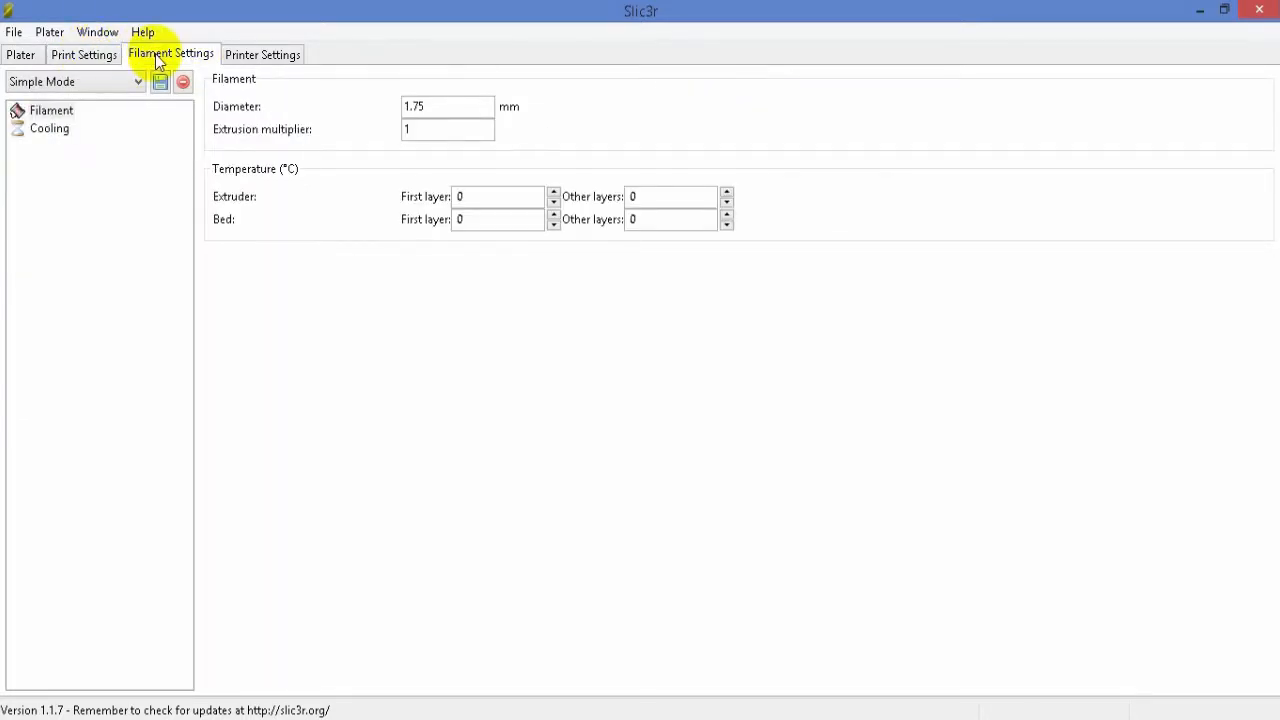
{"action": "left_click", "coordinate": [260, 58]}
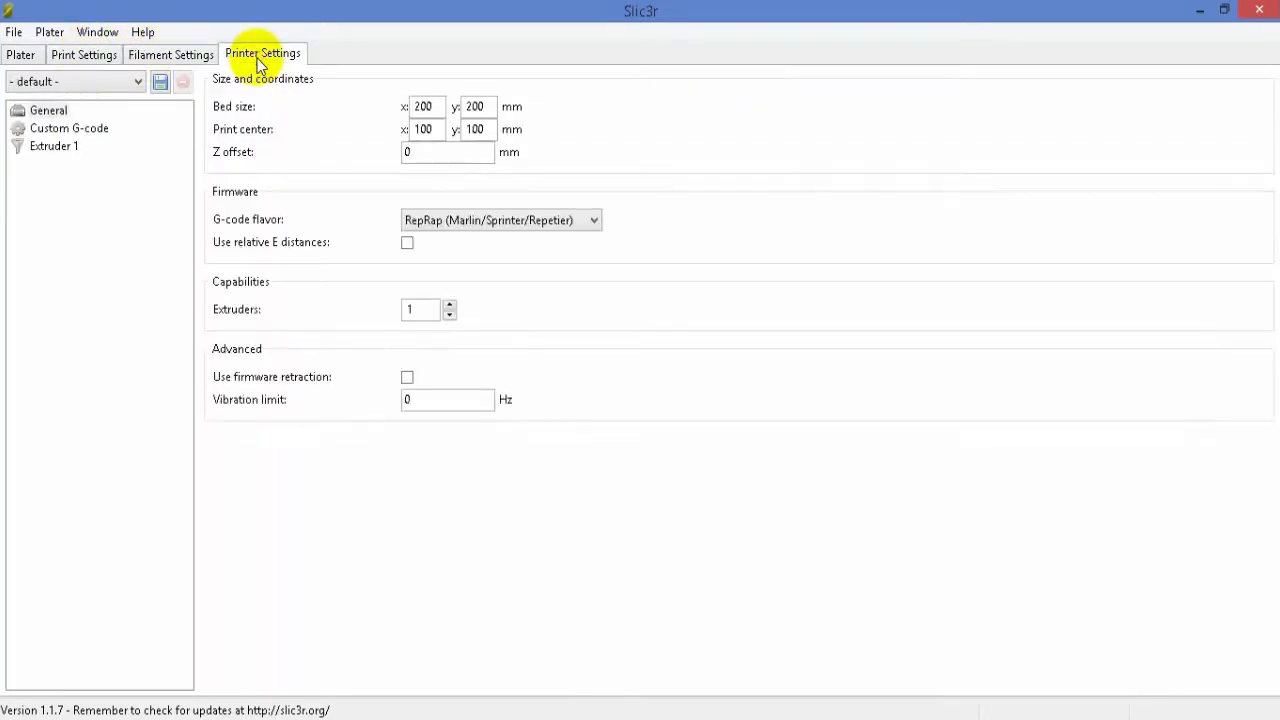
{"action": "left_click", "coordinate": [18, 60]}
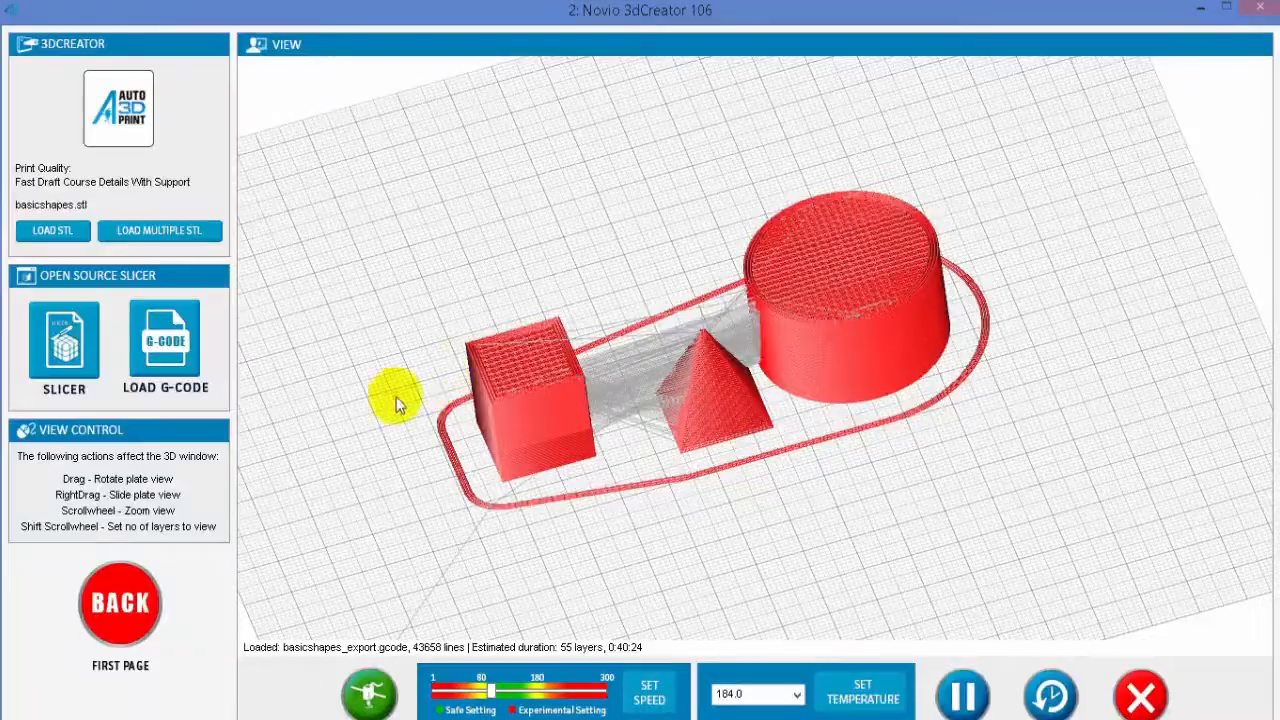
Load the sliced file basicshapes_export.gcode from the Desktop into the 3dCreator print page.
{"action": "left_click", "coordinate": [153, 359]}
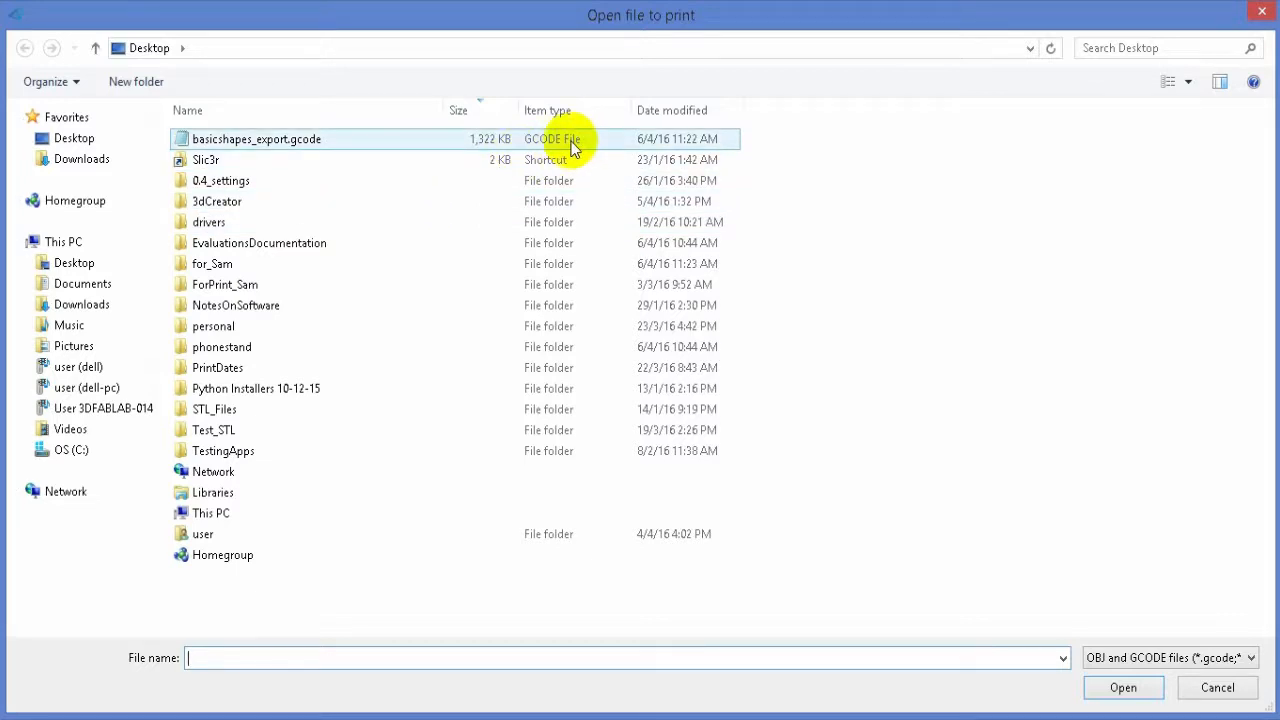
{"action": "left_click", "coordinate": [292, 142]}
{"action": "left_click", "coordinate": [1121, 690]}
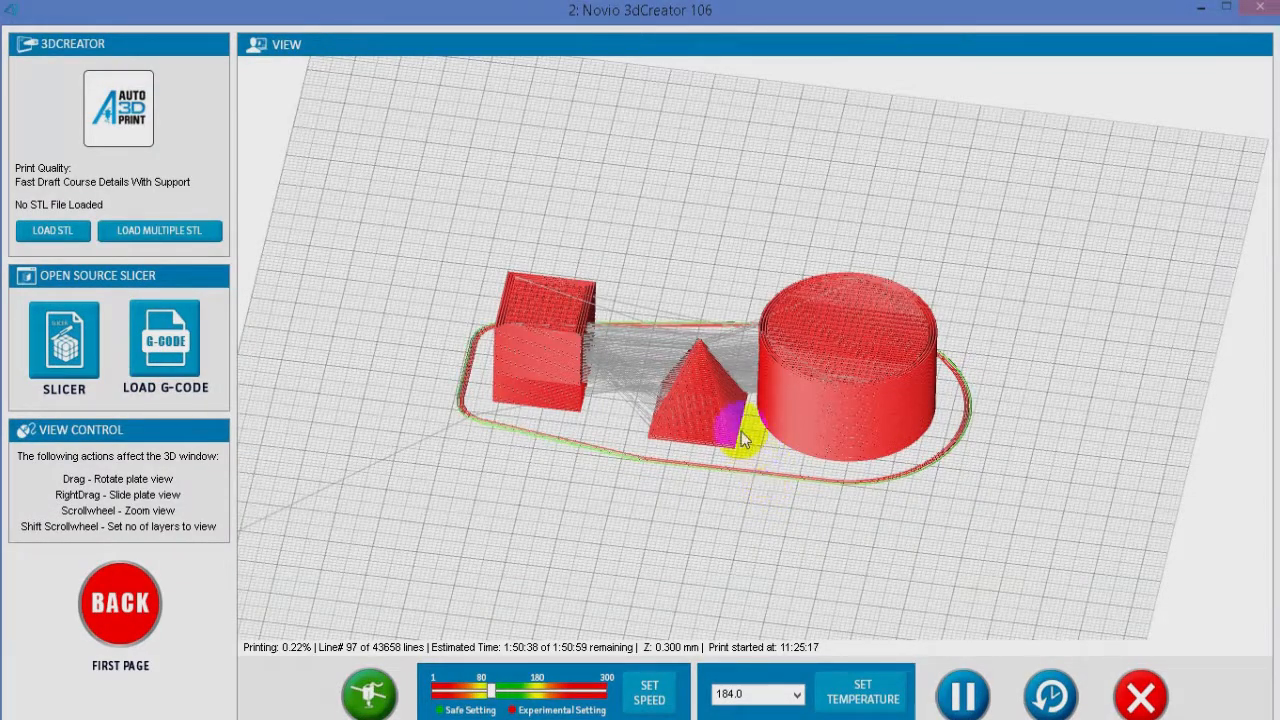
Inspect the loaded basic shapes toolpath up close on the plate and start the print.
{"action": "left_click_drag", "start_coordinate": [605, 468], "coordinate": [623, 503]}
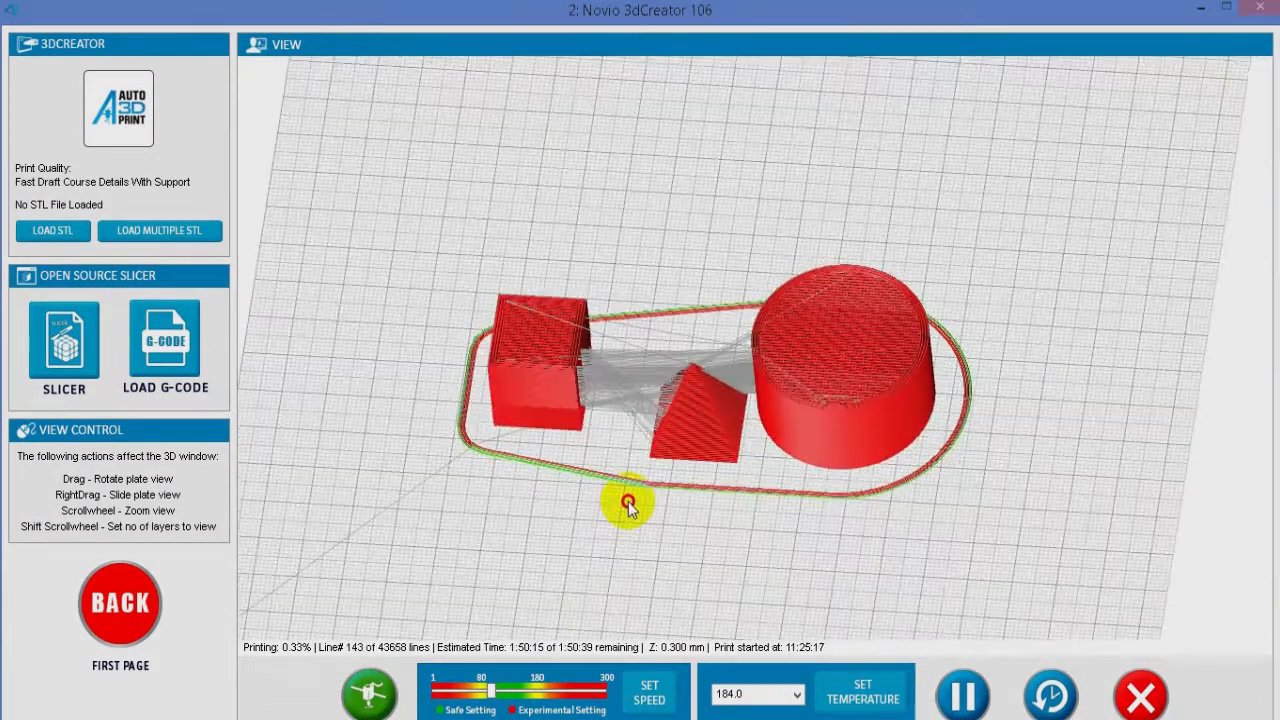
{"action": "scroll", "coordinate": [858, 533], "scroll_direction": "up", "scroll_amount": 3}
{"action": "scroll", "coordinate": [849, 536], "scroll_direction": "up", "scroll_amount": 2}
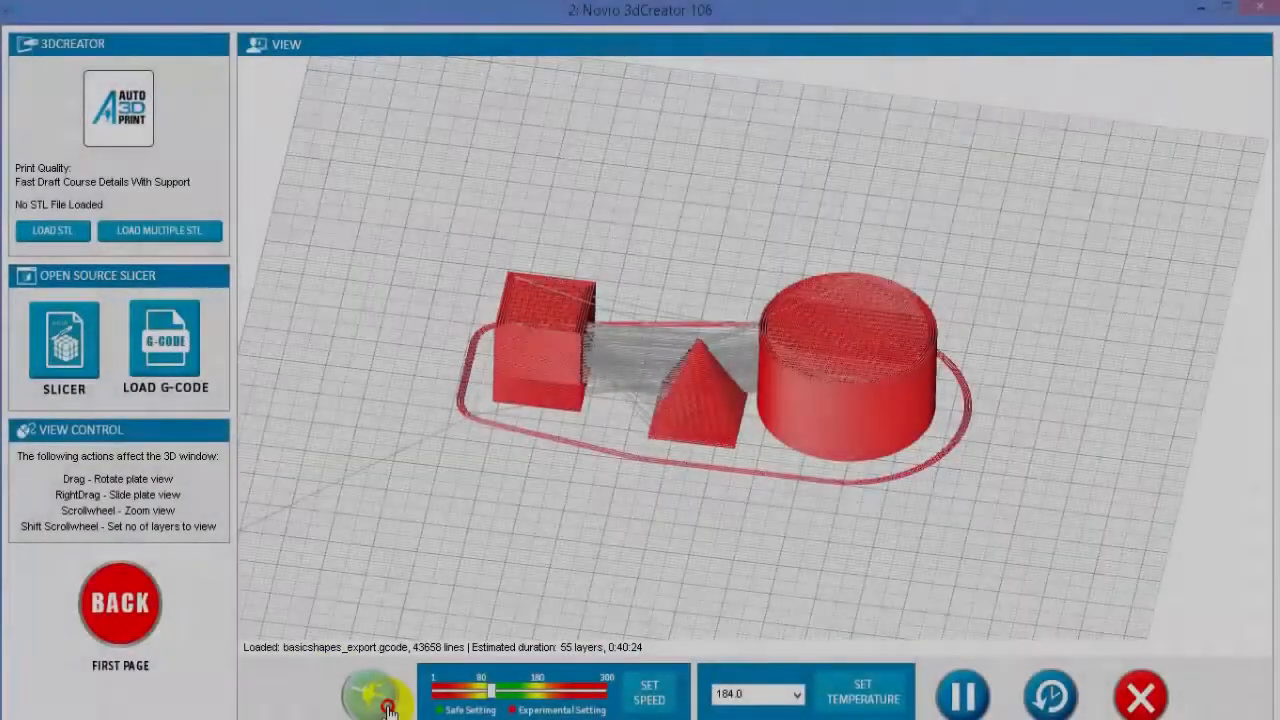
{"action": "left_click", "coordinate": [386, 706]}
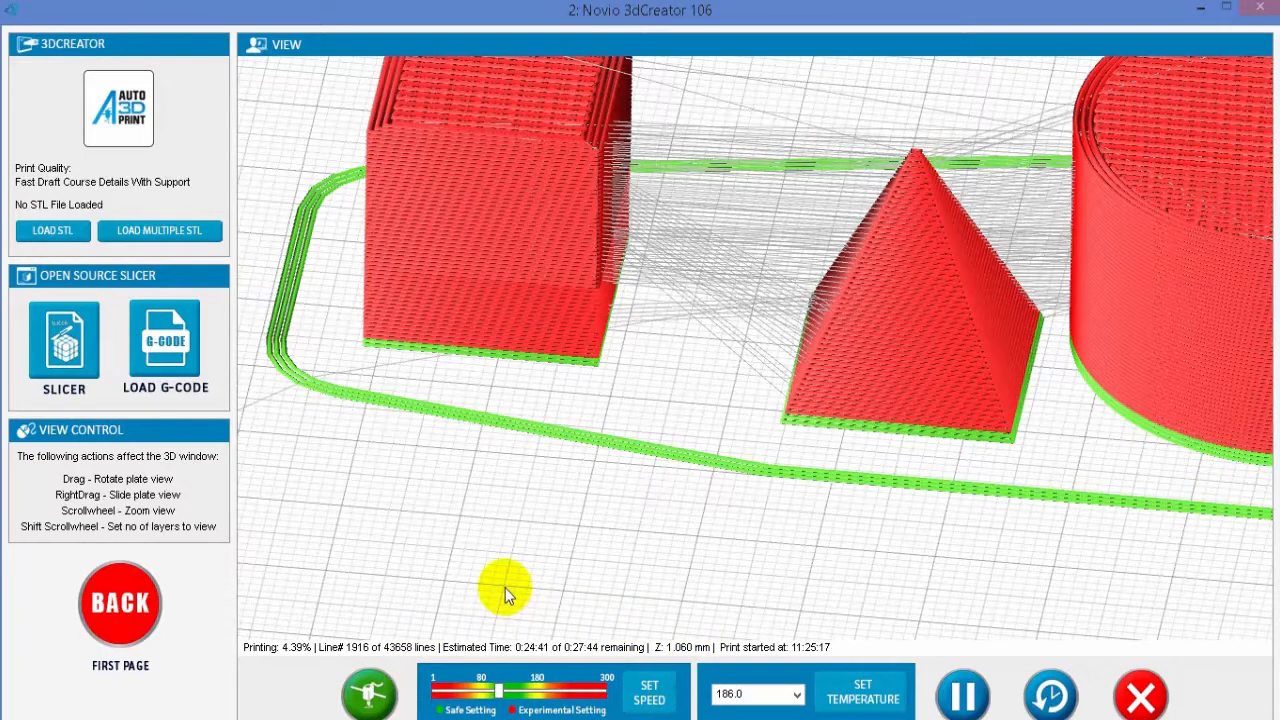
Raise the running print's speed into the experimental range, to about 249% of default speed.
{"action": "mouse_move", "coordinate": [500, 705]}
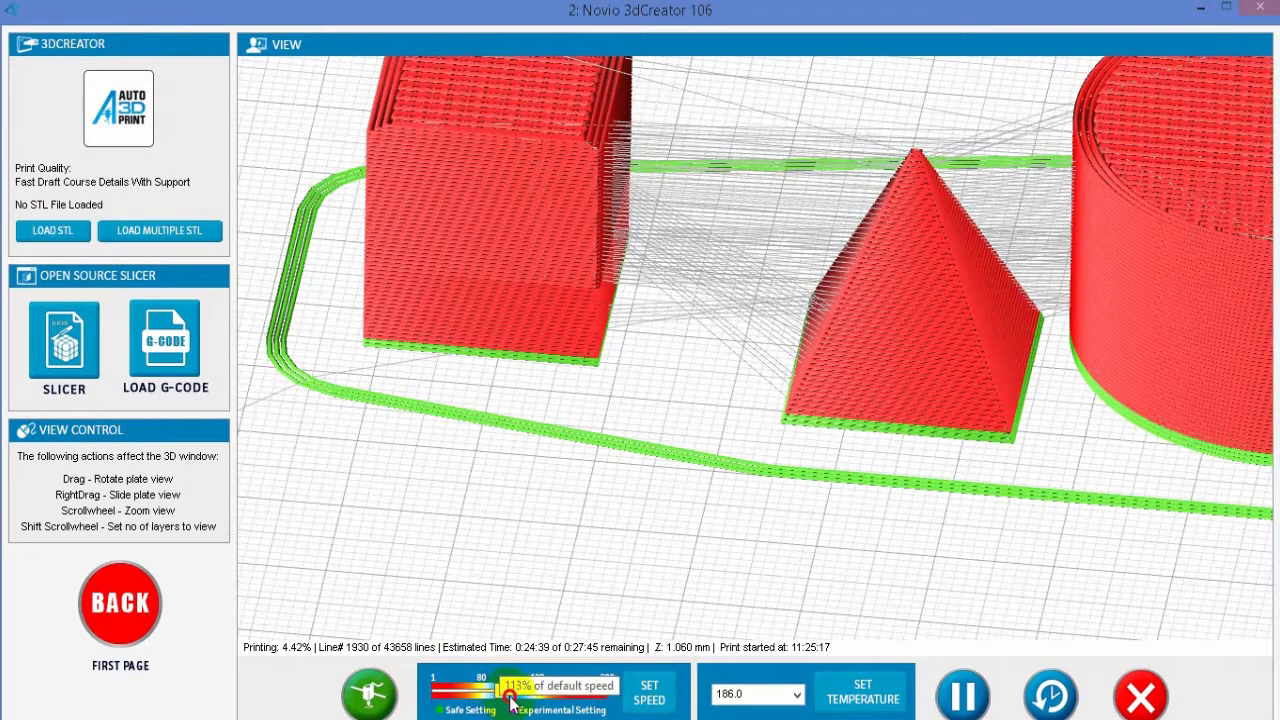
{"action": "left_click_drag", "start_coordinate": [499, 693], "coordinate": [540, 702]}
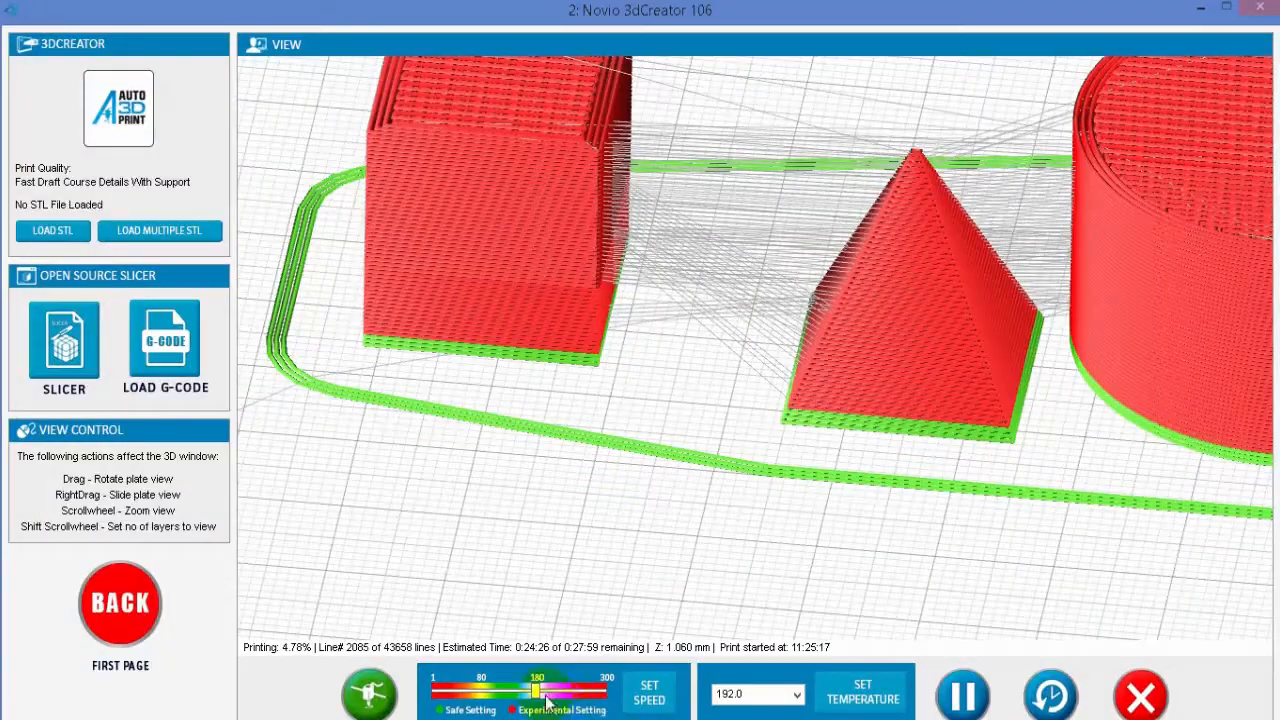
{"action": "left_click_drag", "start_coordinate": [547, 703], "coordinate": [545, 699]}
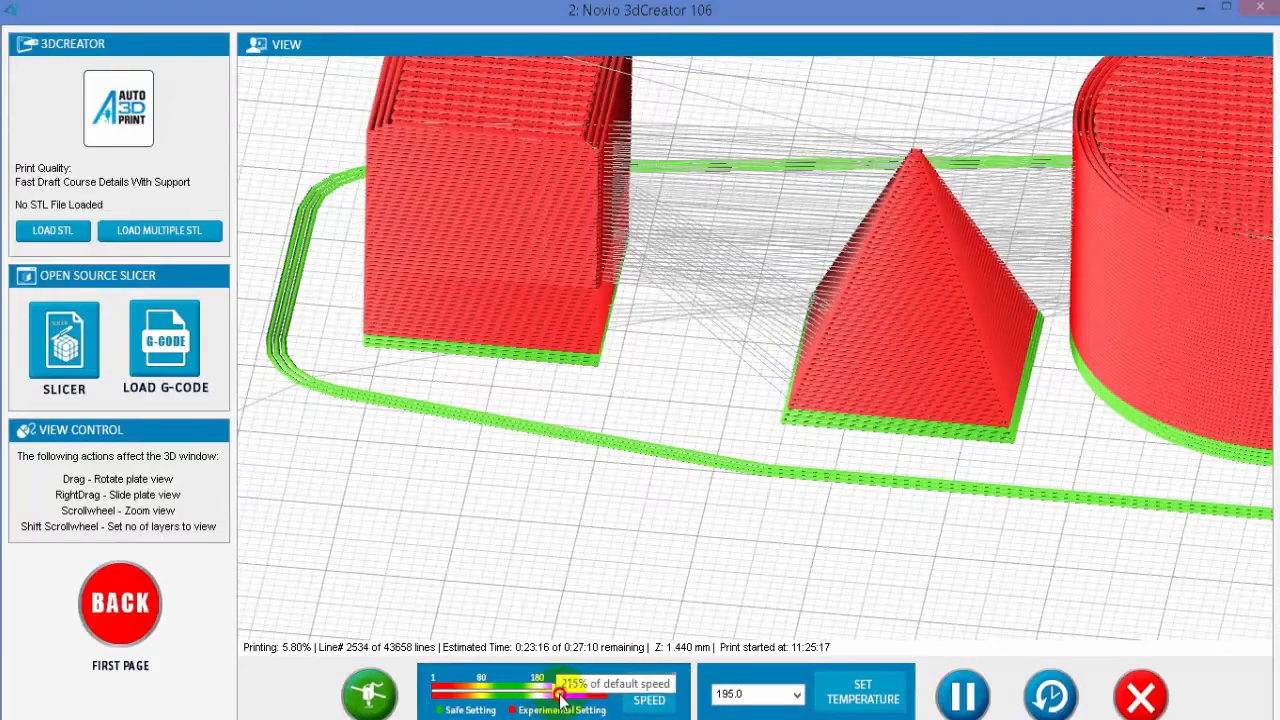
{"action": "left_click_drag", "start_coordinate": [556, 698], "coordinate": [566, 700]}
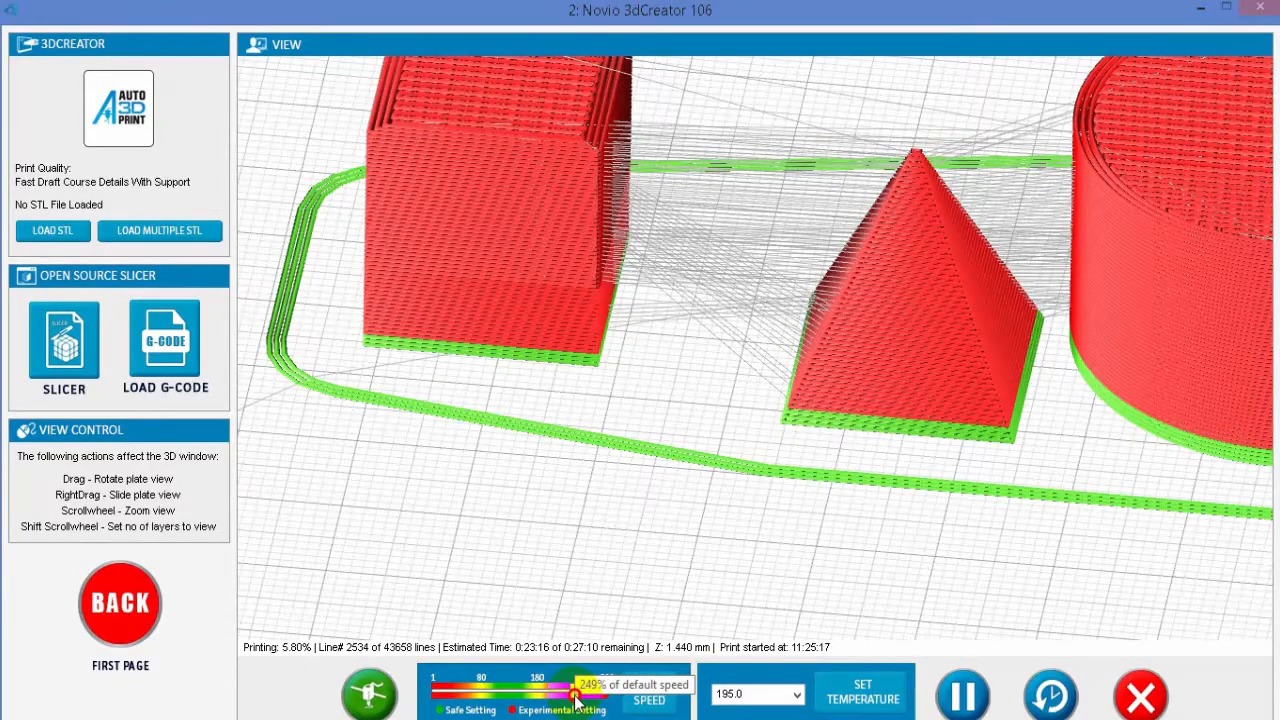